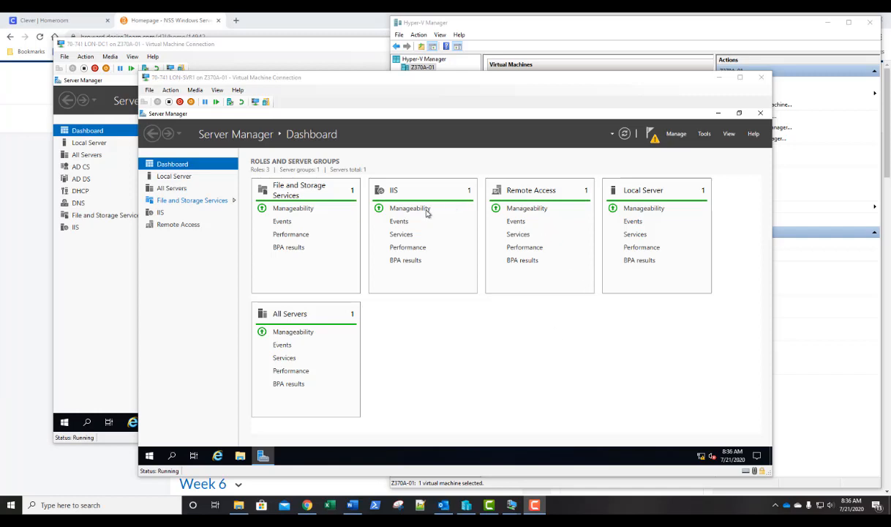
Start the Add Roles and Features wizard and select the IP Address Management (IPAM) Server feature, adding its required features.
{"action": "left_click", "coordinate": [678, 137]}
{"action": "left_click", "coordinate": [678, 135]}
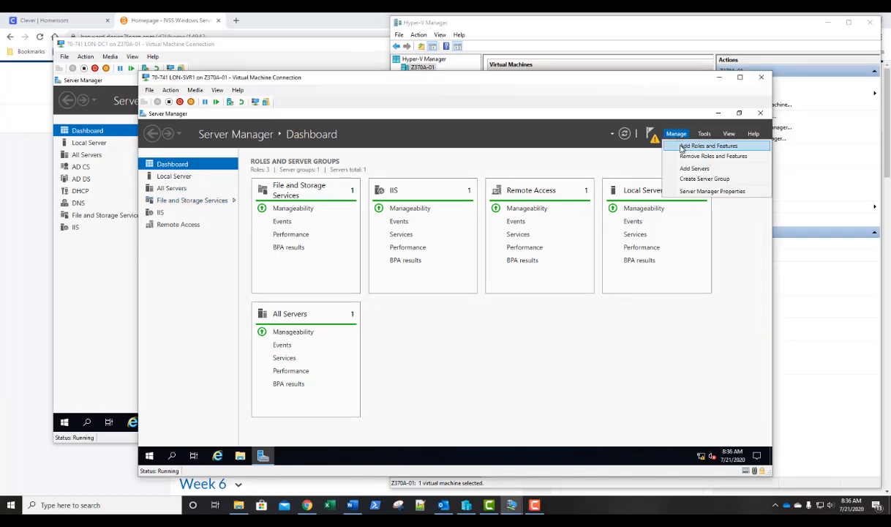
{"action": "left_click", "coordinate": [681, 146]}
{"action": "left_click", "coordinate": [421, 383]}
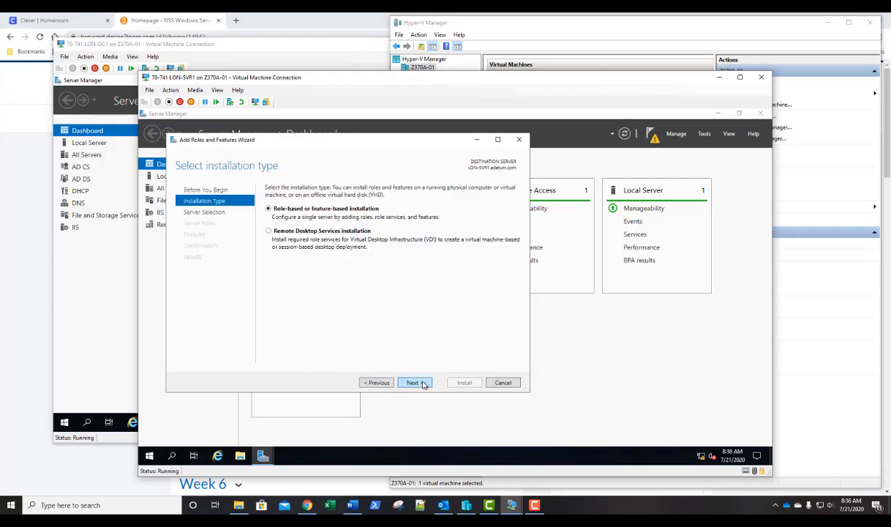
{"action": "left_click", "coordinate": [421, 383]}
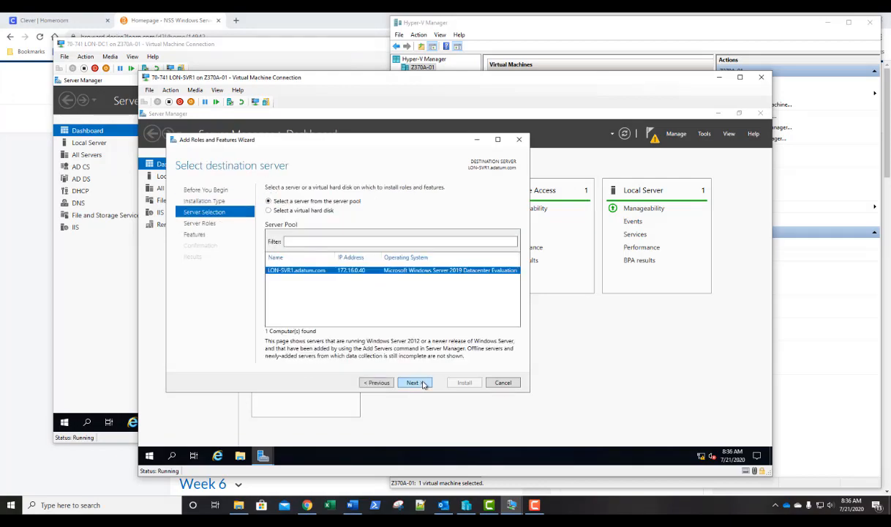
{"action": "left_click", "coordinate": [422, 384]}
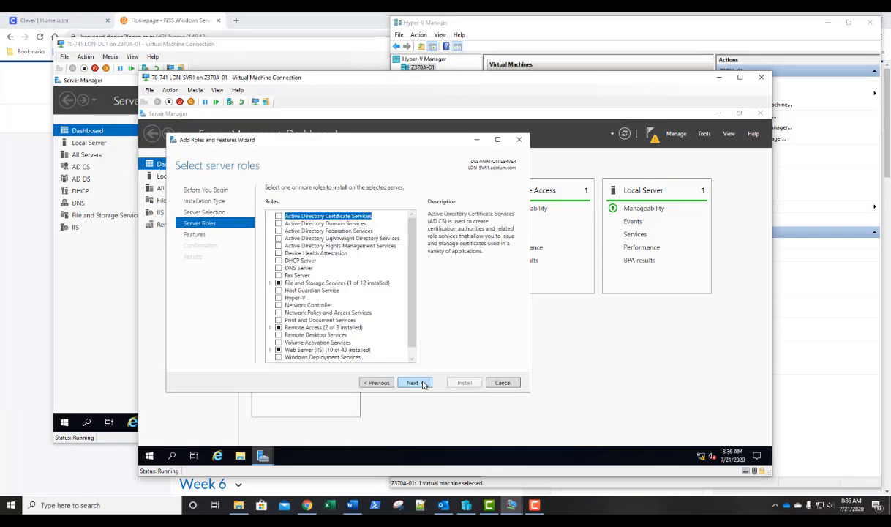
{"action": "left_click", "coordinate": [423, 383]}
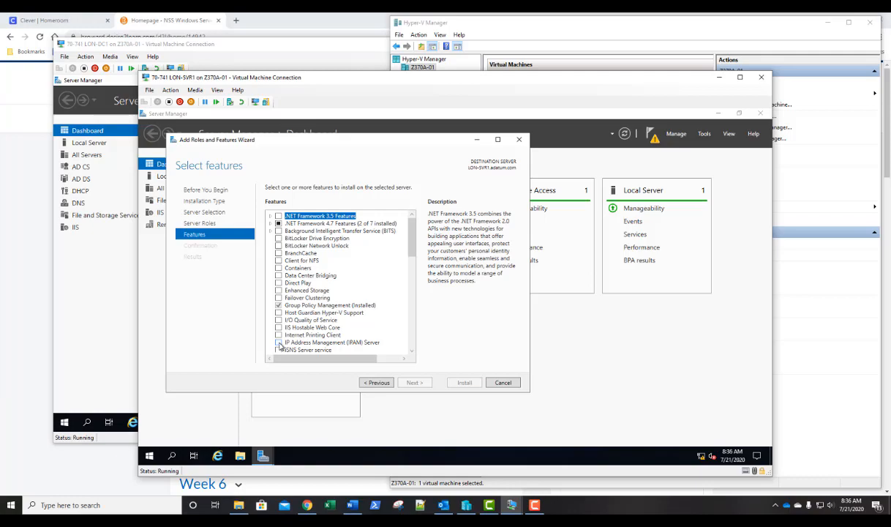
{"action": "left_click", "coordinate": [278, 342]}
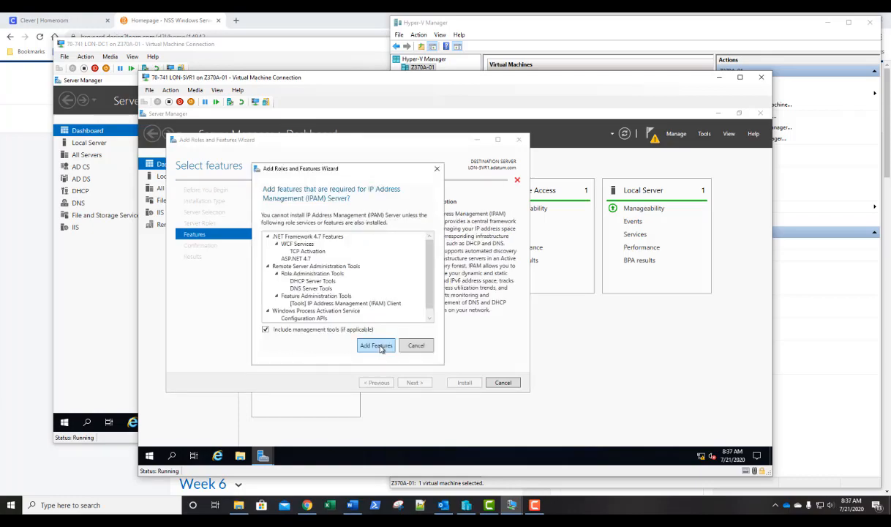
{"action": "left_click", "coordinate": [377, 345]}
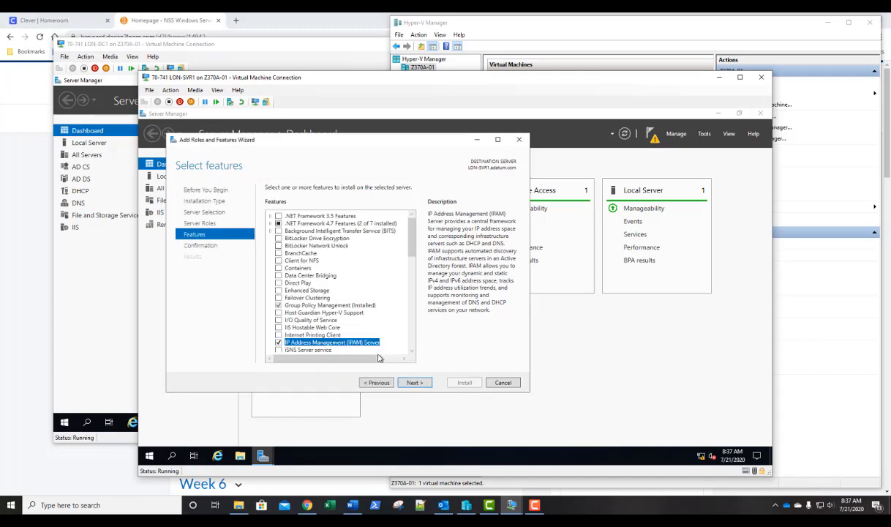
Install the selected IPAM features and close the wizard when done.
{"action": "left_click", "coordinate": [415, 383]}
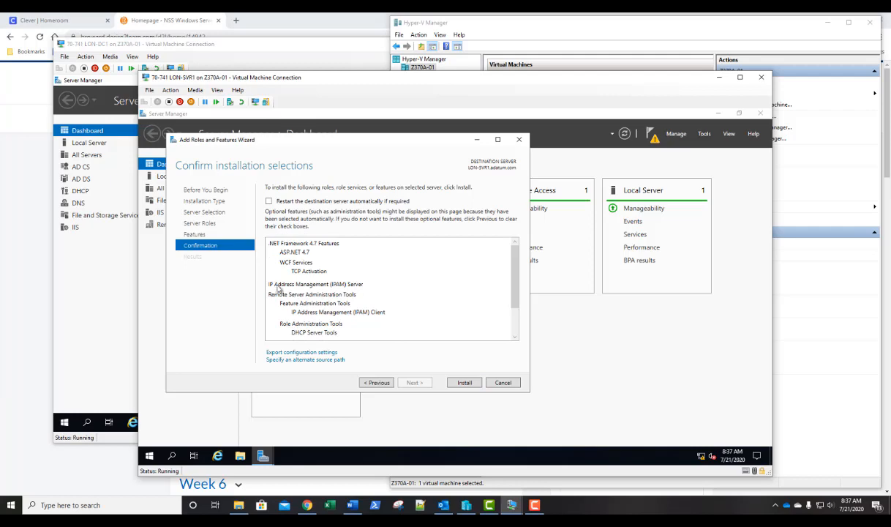
{"action": "left_click", "coordinate": [465, 383]}
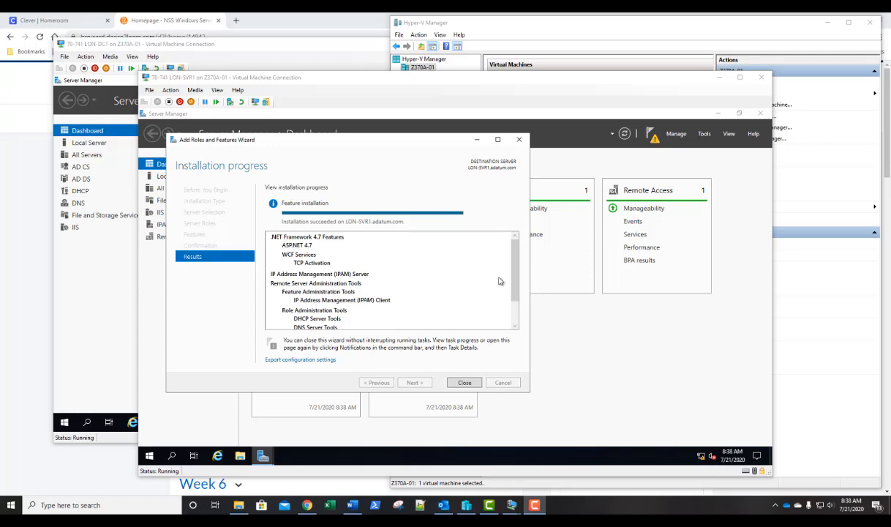
{"action": "left_click", "coordinate": [466, 383]}
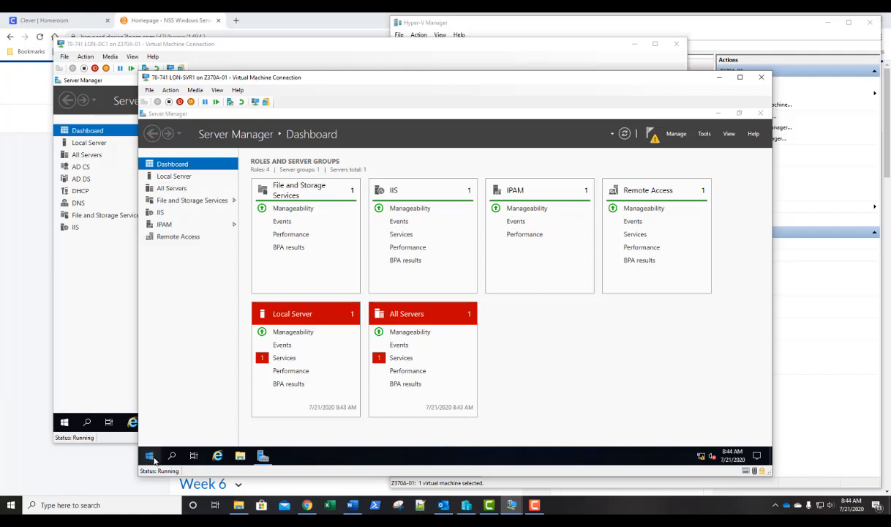
Open Windows PowerShell as Administrator on the server.
{"action": "left_click", "coordinate": [149, 455]}
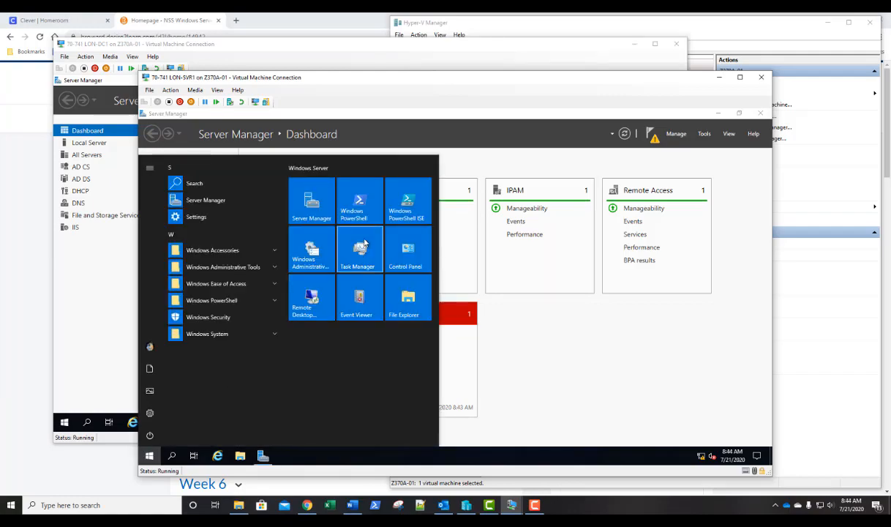
{"action": "right_click", "coordinate": [362, 211]}
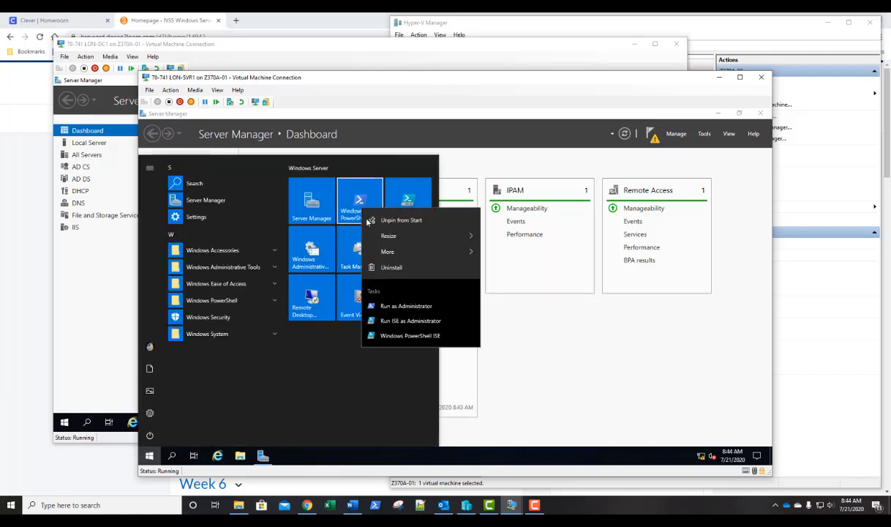
{"action": "left_click", "coordinate": [384, 292]}
{"action": "left_click", "coordinate": [407, 340]}
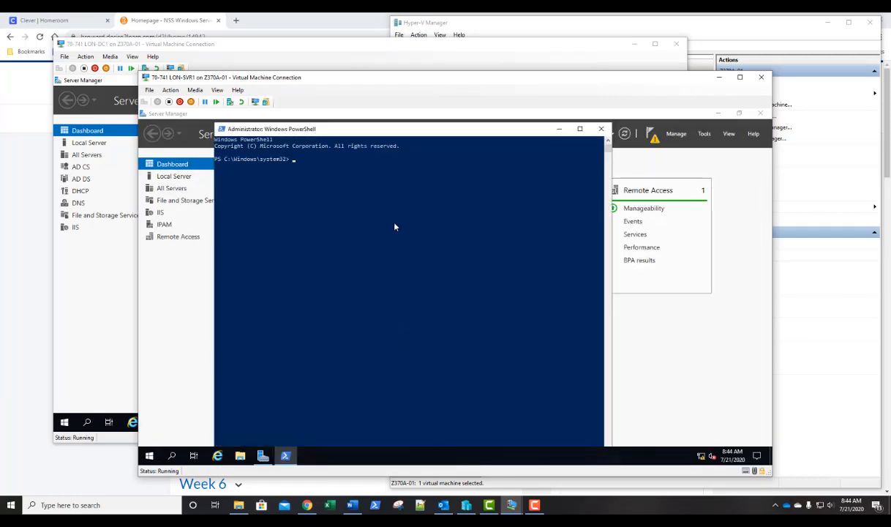
{"action": "left_click_drag", "start_coordinate": [441, 131], "coordinate": [442, 122]}
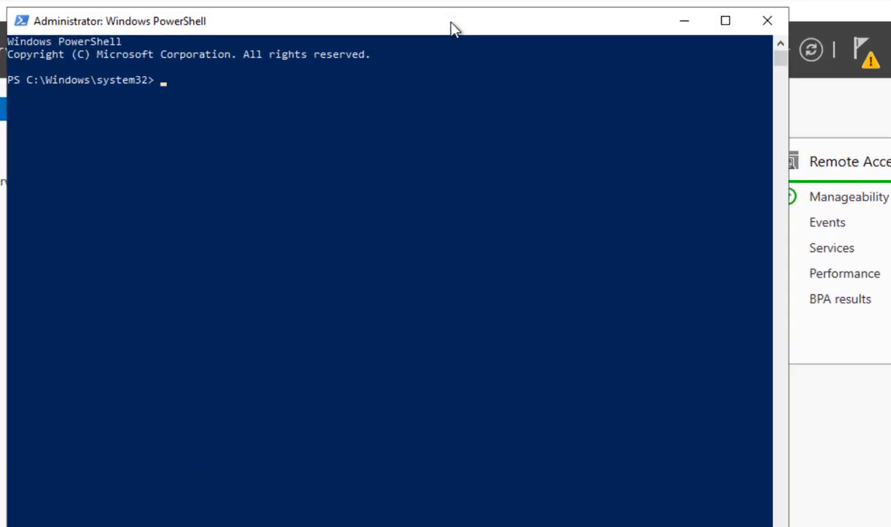
Run Invoke-IpamGpoProvisioning with domain adatum.com, GPO prefix IPAM1 and IPAM server lon-svr1.adatum.com.
{"action": "type", "text": "invoke-ipamg"}
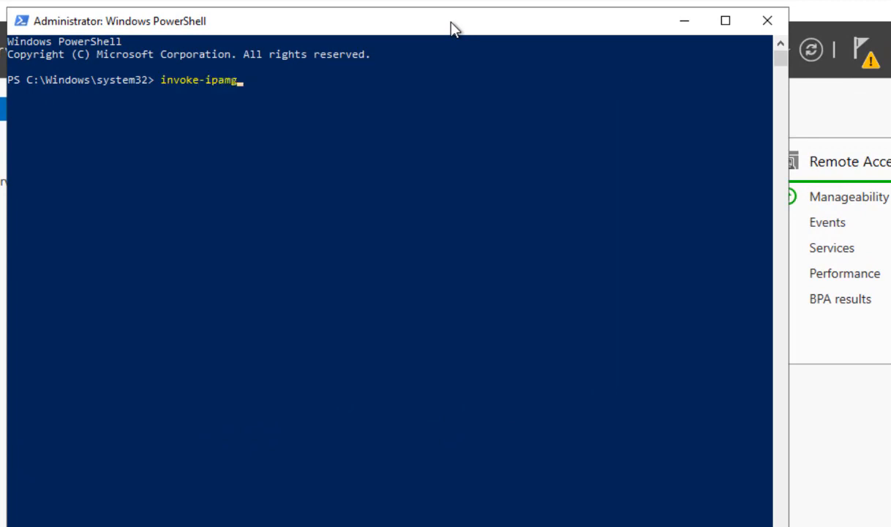
{"action": "key", "text": "Tab"}
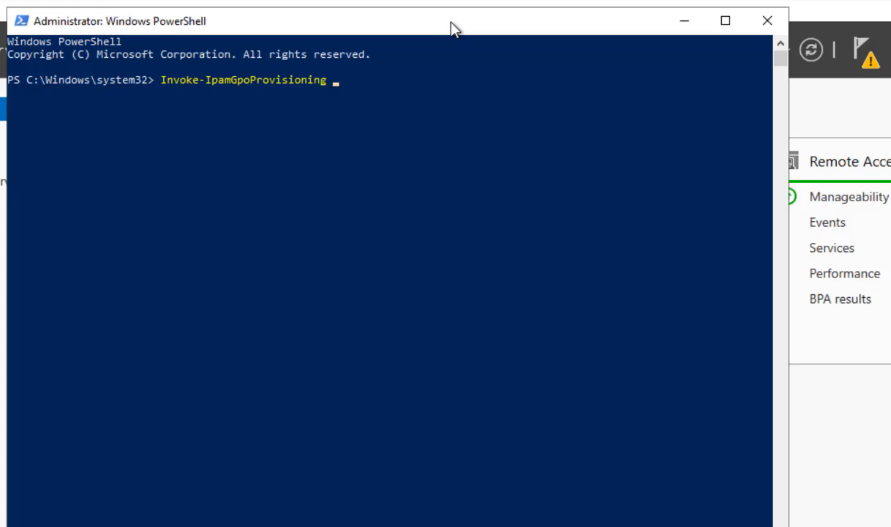
{"action": "type", "text": "-do"}
{"action": "key", "text": "Tab"}
{"action": "type", "text": "adatu"}
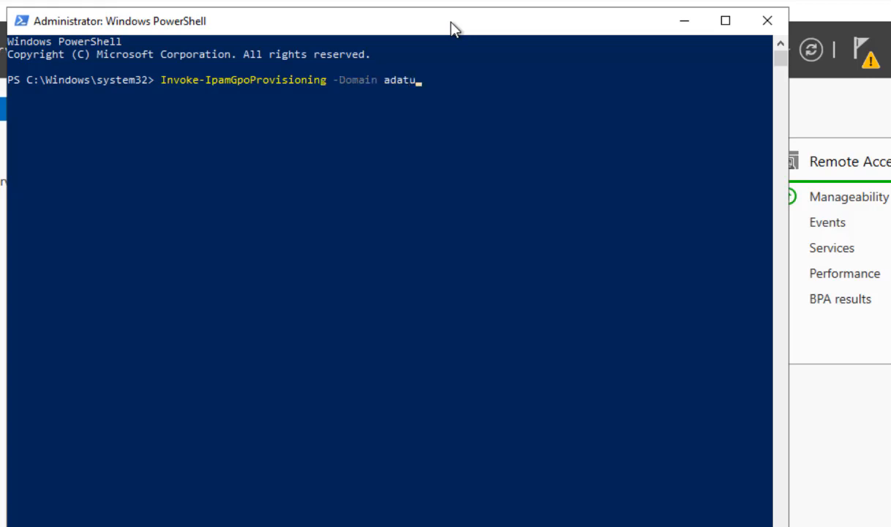
{"action": "type", "text": "m.com -"}
{"action": "type", "text": "gpopre"}
{"action": "key", "text": "Tab"}
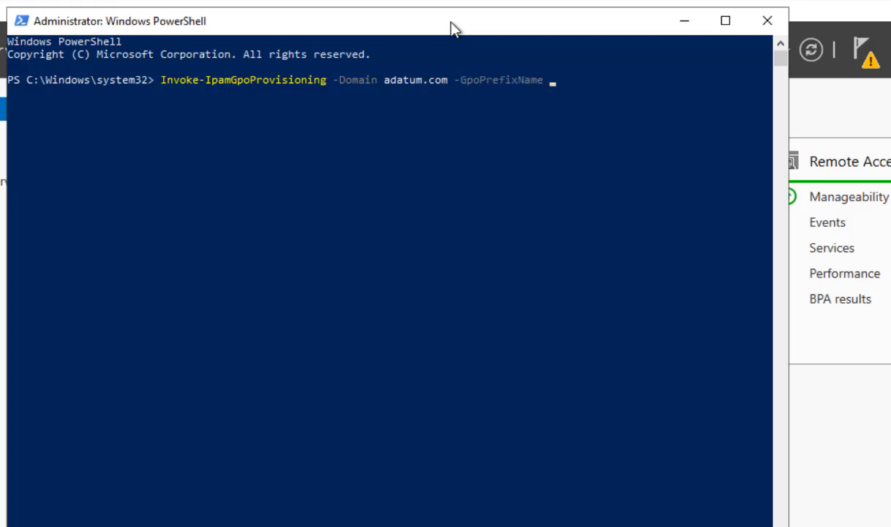
{"action": "type", "text": "IPAM1"}
{"action": "type", "text": "-ipam"}
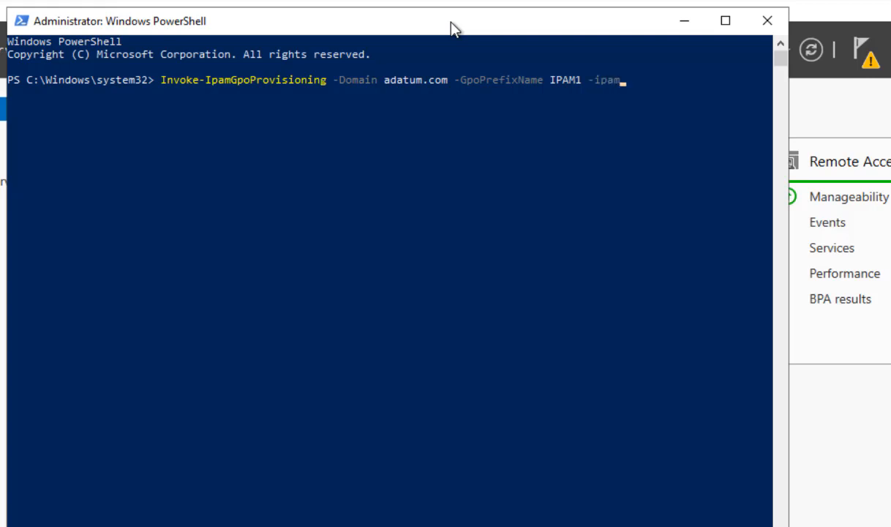
{"action": "type", "text": "se"}
{"action": "key", "text": "Tab"}
{"action": "type", "text": "lon-"}
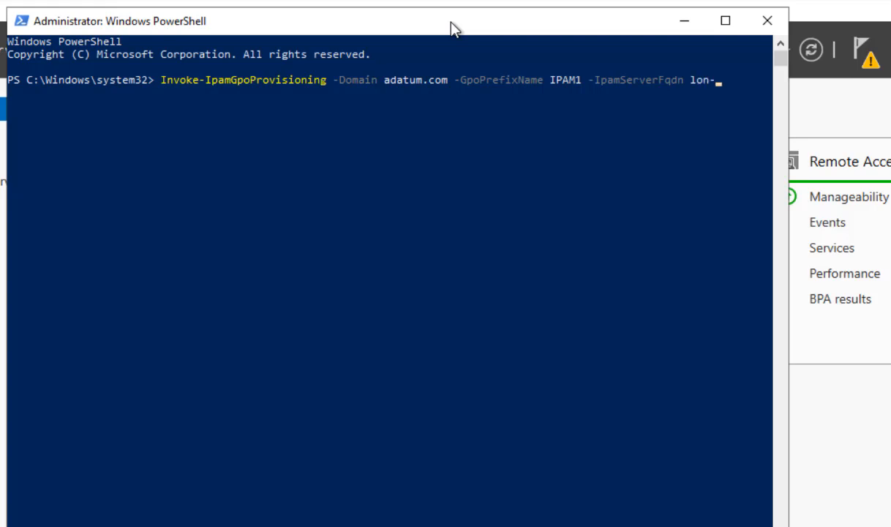
{"action": "type", "text": "svr1.adatum.com"}
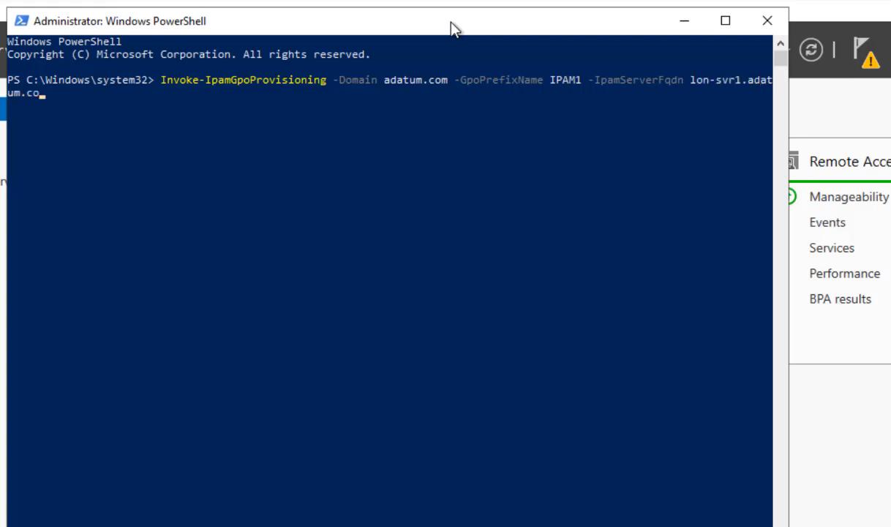
{"action": "key", "text": "Return"}
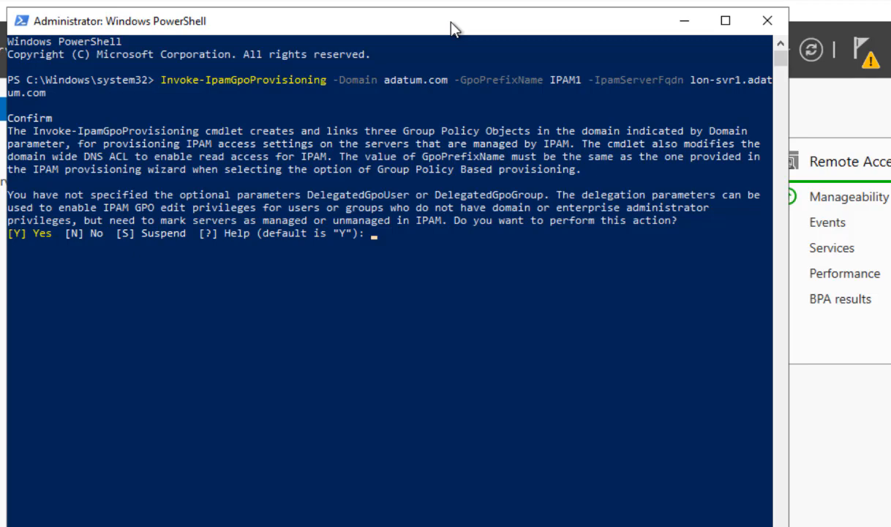
Answer Y to each confirmation prompt of the provisioning command.
{"action": "type", "text": "Y"}
{"action": "key", "text": "Return"}
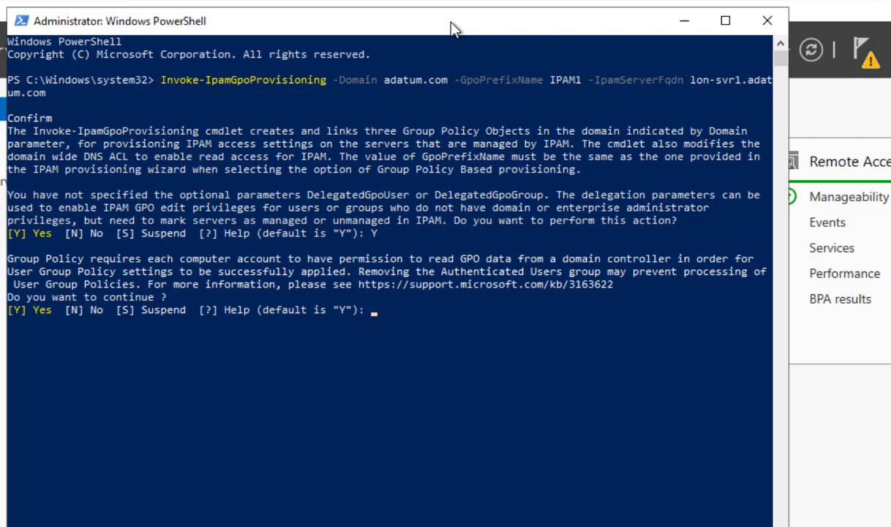
{"action": "type", "text": "Y"}
{"action": "key", "text": "Return"}
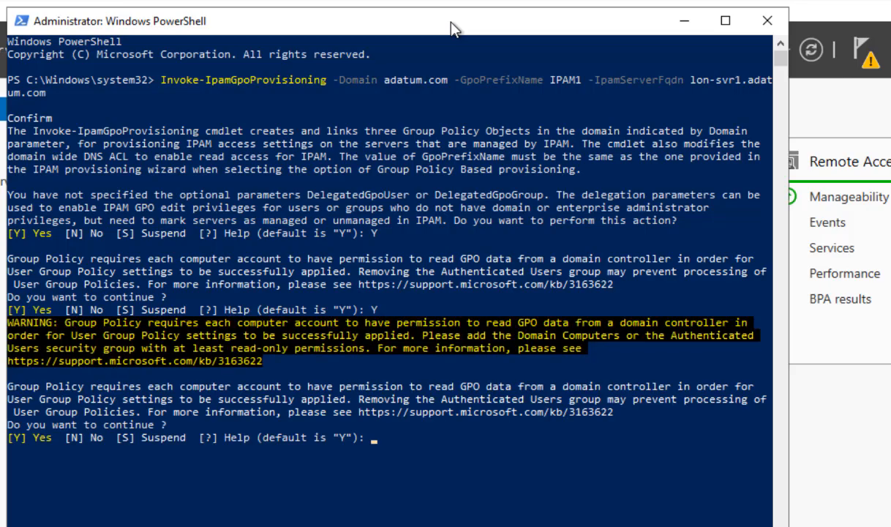
{"action": "type", "text": "Y"}
{"action": "key", "text": "Return"}
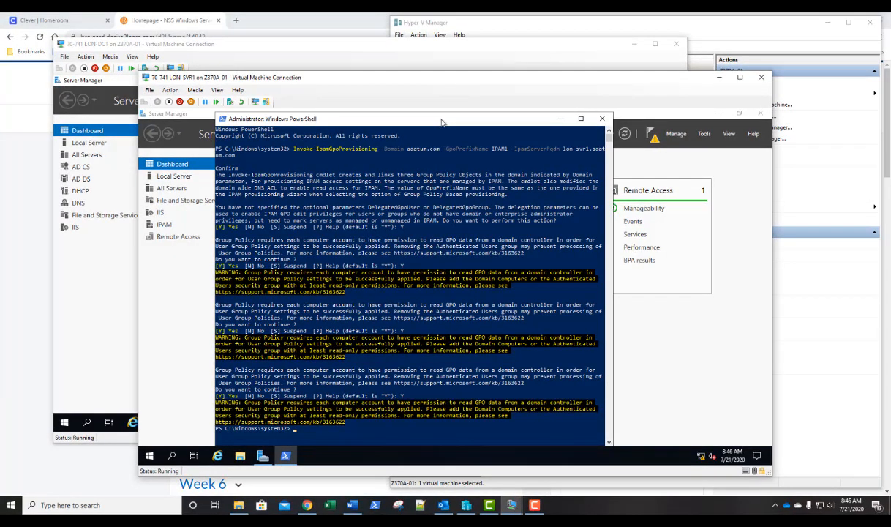
Open Group Policy Management on LON-DC1 and inspect the Group Policy Objects in adatum.com.
{"action": "left_click", "coordinate": [425, 60]}
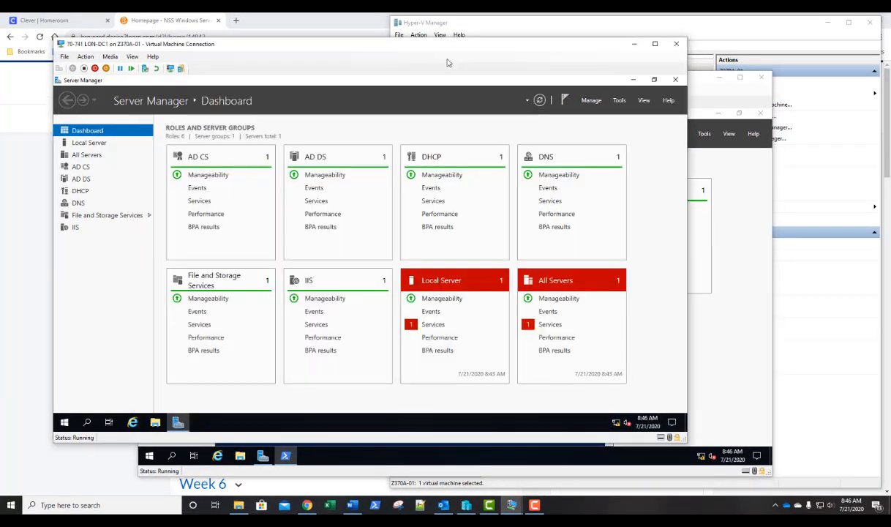
{"action": "left_click", "coordinate": [618, 101]}
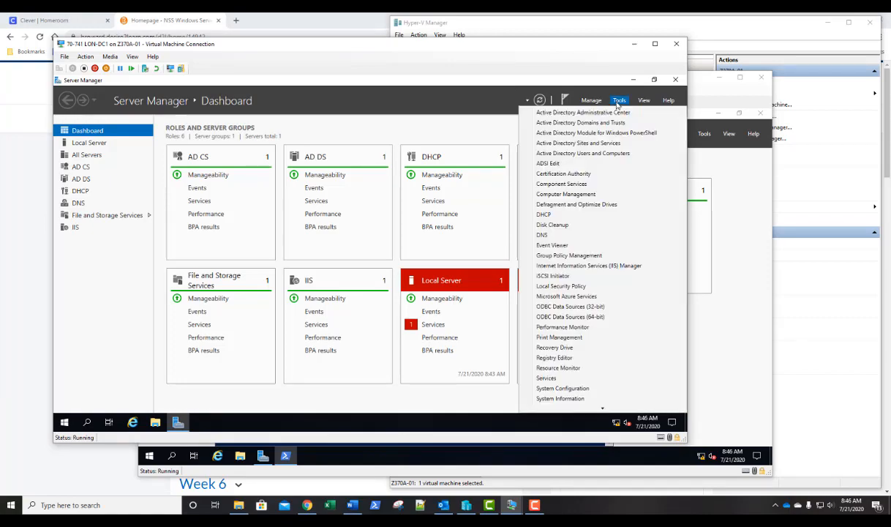
{"action": "left_click", "coordinate": [569, 255]}
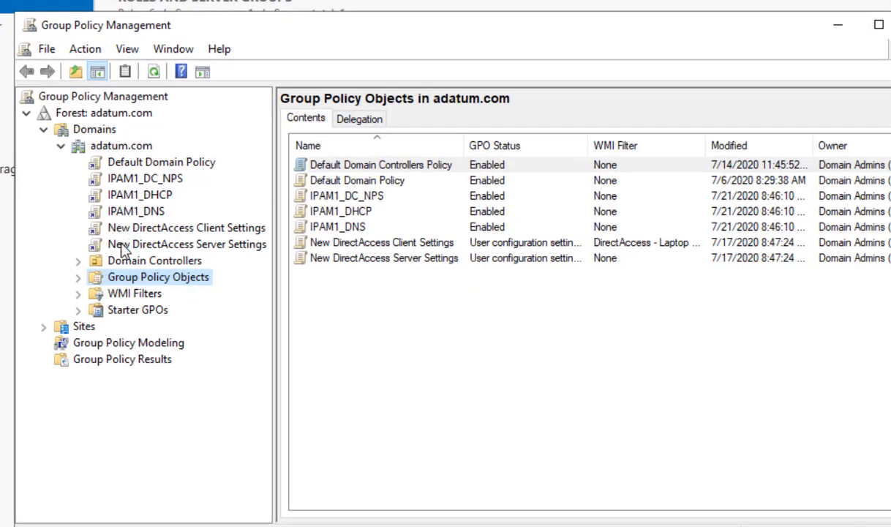
{"action": "left_click", "coordinate": [82, 277]}
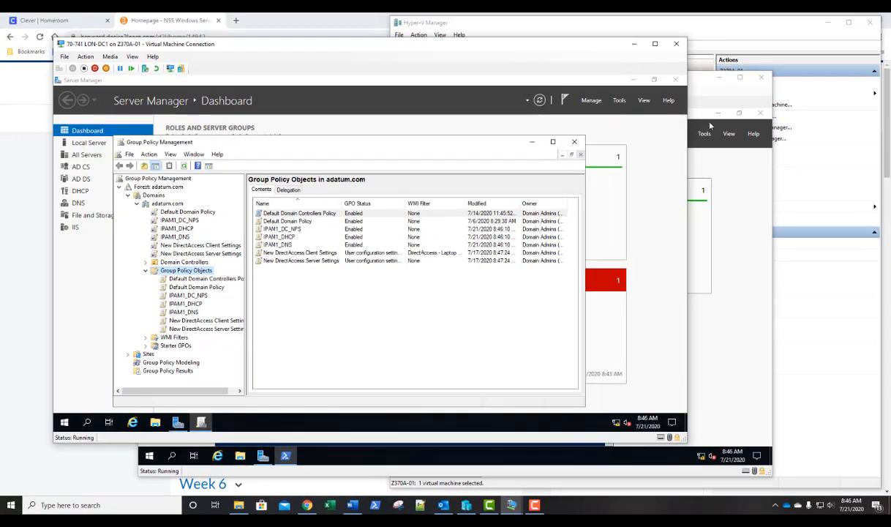
{"action": "left_click", "coordinate": [863, 74]}
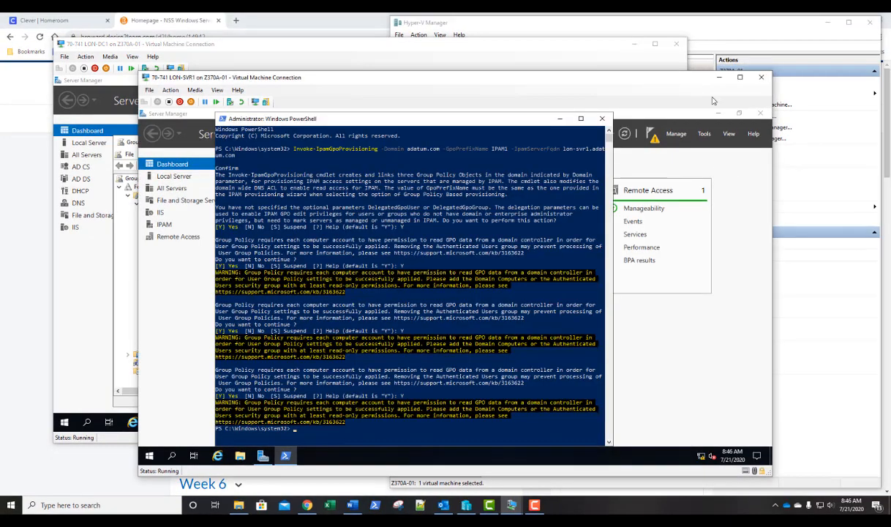
Close PowerShell and start the Provision IPAM wizard for the IPAM server, keeping the Windows Internal Database default.
{"action": "left_click", "coordinate": [601, 120]}
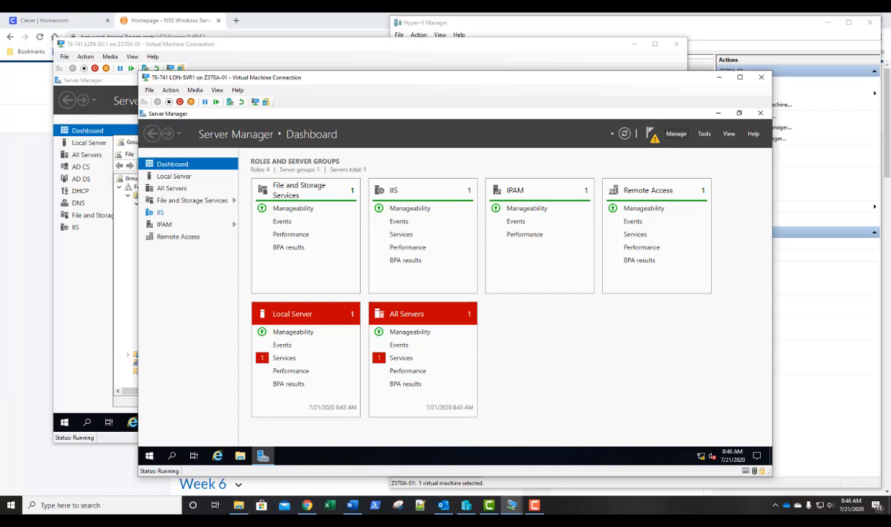
{"action": "left_click", "coordinate": [165, 224]}
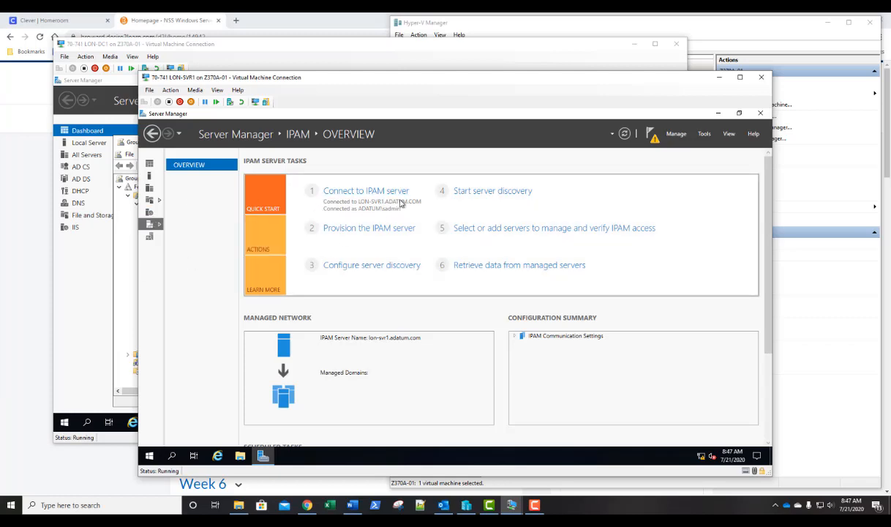
{"action": "left_click", "coordinate": [346, 231]}
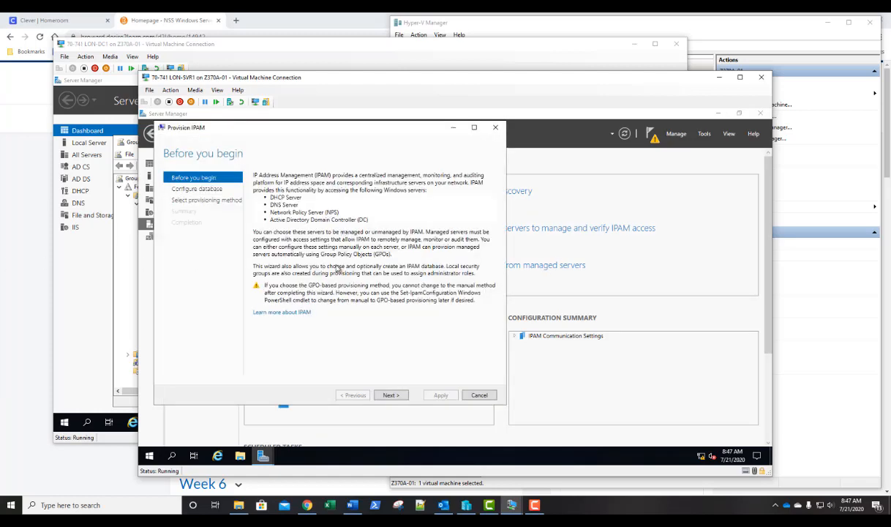
{"action": "left_click", "coordinate": [391, 396]}
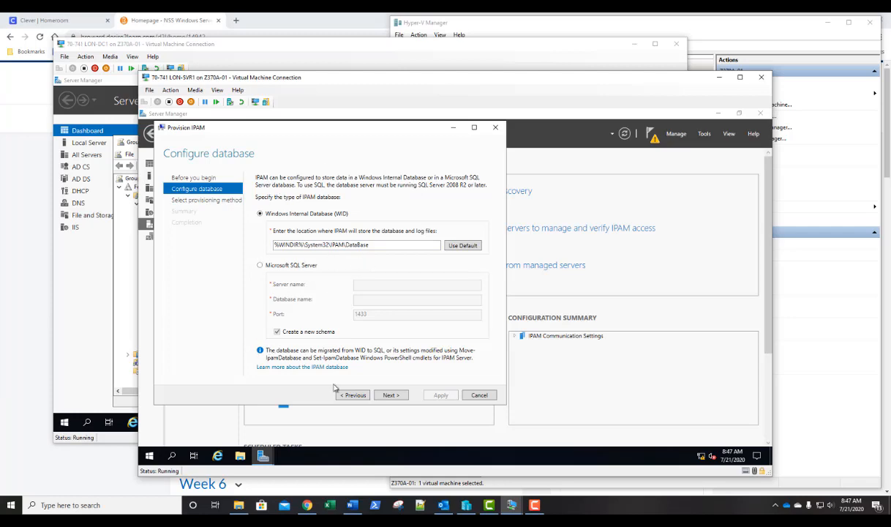
{"action": "left_click", "coordinate": [390, 395]}
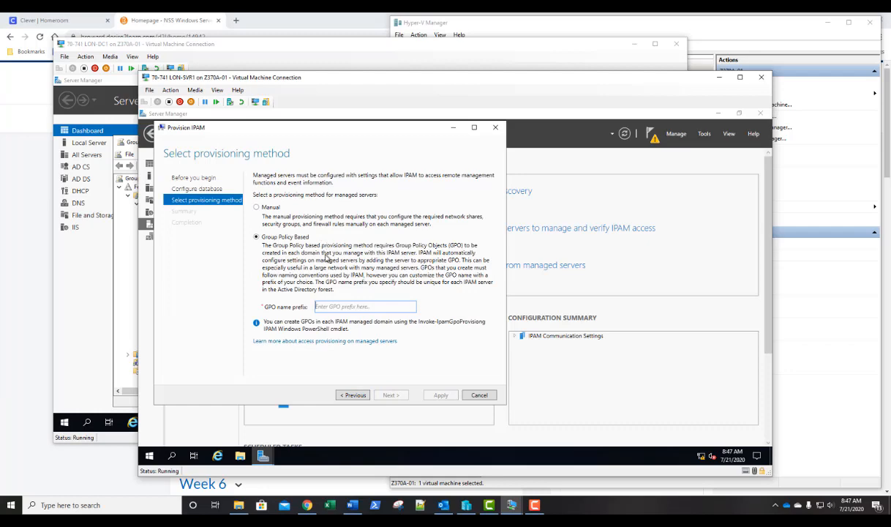
Choose Group Policy Based provisioning with GPO name prefix IPAM1, apply the settings and close the wizard.
{"action": "left_click", "coordinate": [340, 305]}
{"action": "type", "text": "IPA"}
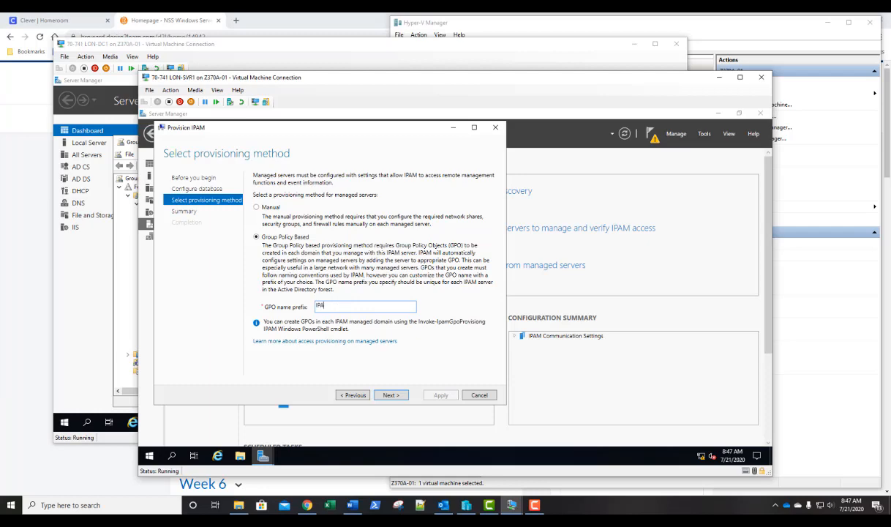
{"action": "type", "text": "M1"}
{"action": "left_click", "coordinate": [391, 395]}
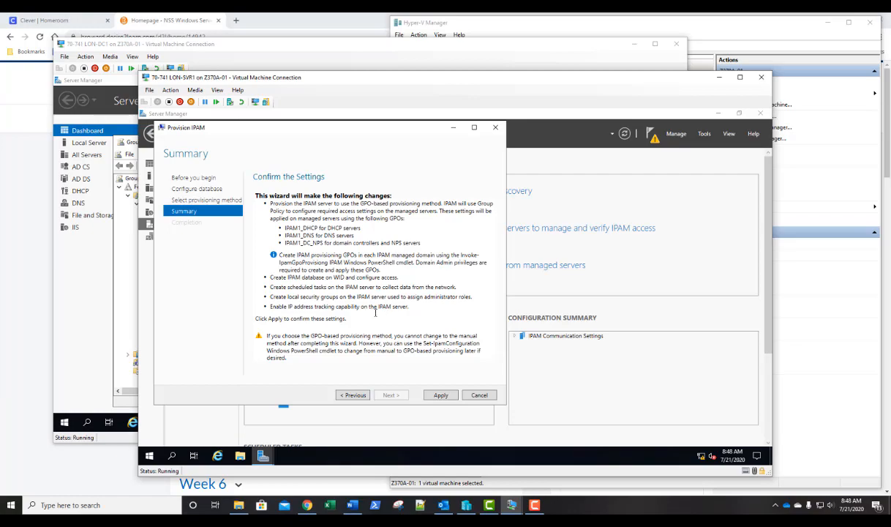
{"action": "left_click", "coordinate": [439, 395]}
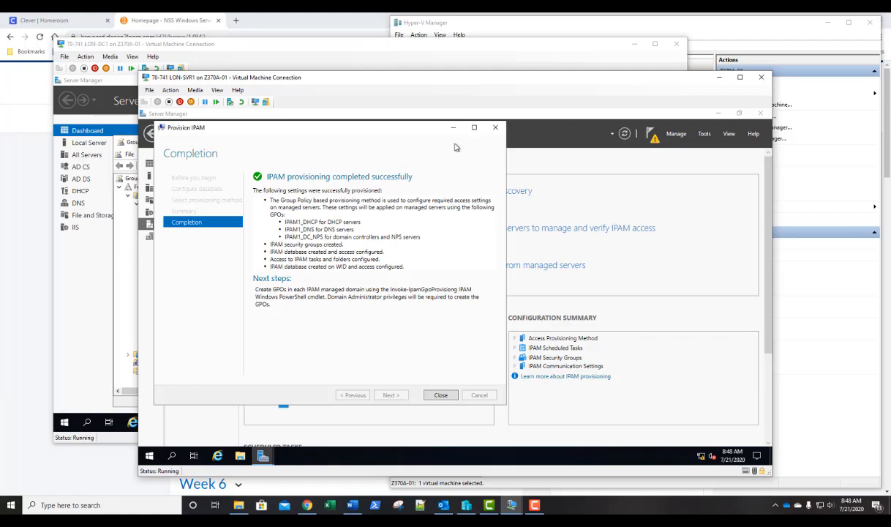
{"action": "left_click", "coordinate": [439, 395]}
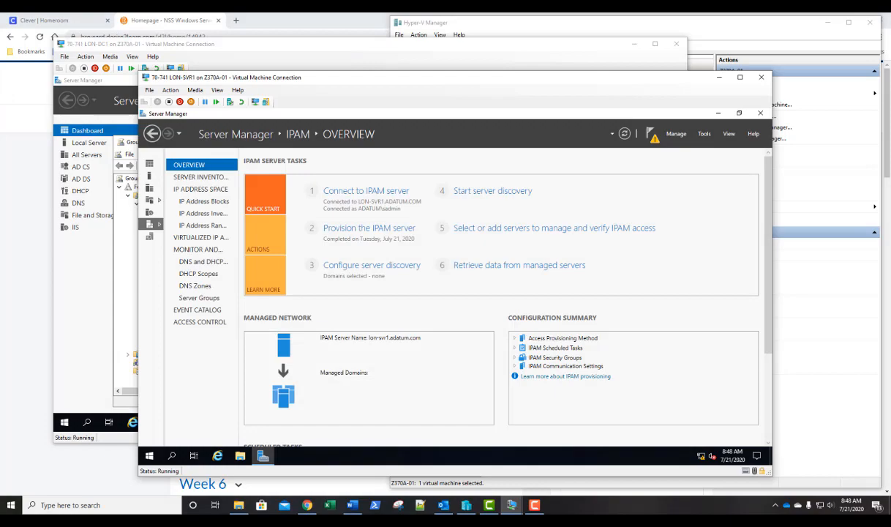
On LON-DC1, open Active Directory Users and Computers and open the properties of the IPAMUG group in Users.
{"action": "left_click", "coordinate": [346, 49]}
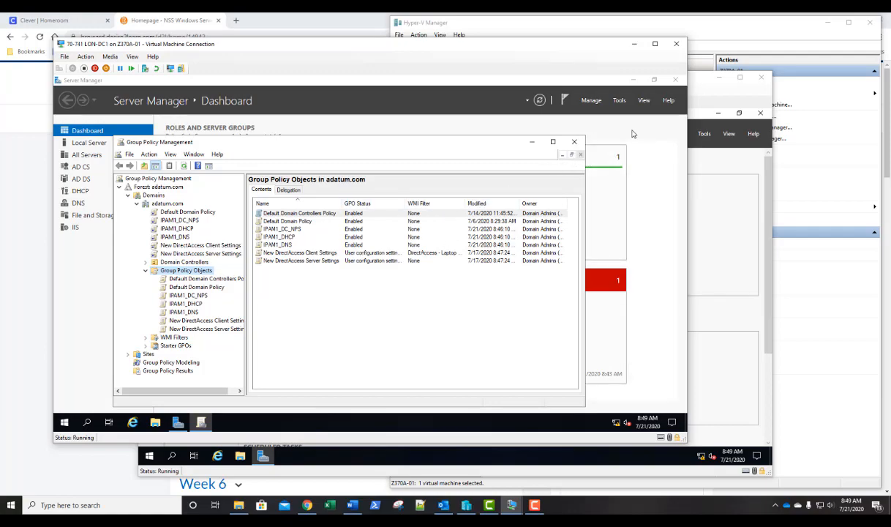
{"action": "left_click", "coordinate": [618, 100]}
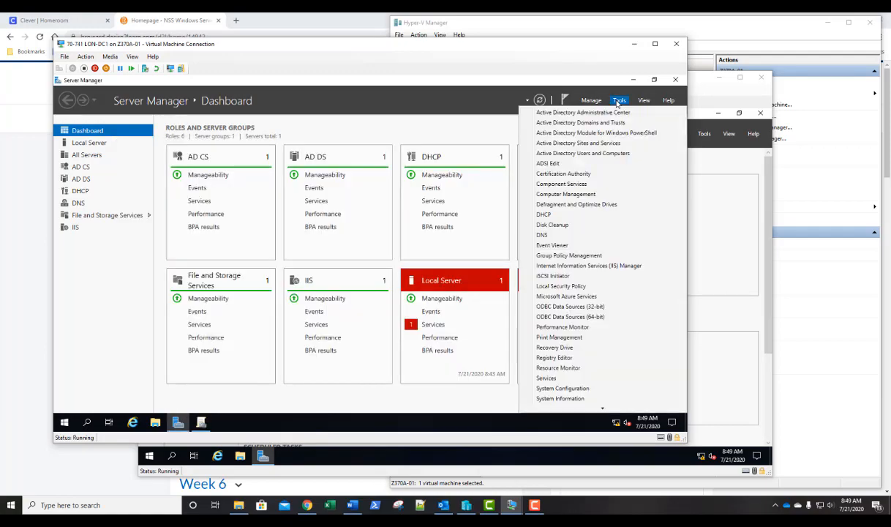
{"action": "left_click", "coordinate": [589, 156]}
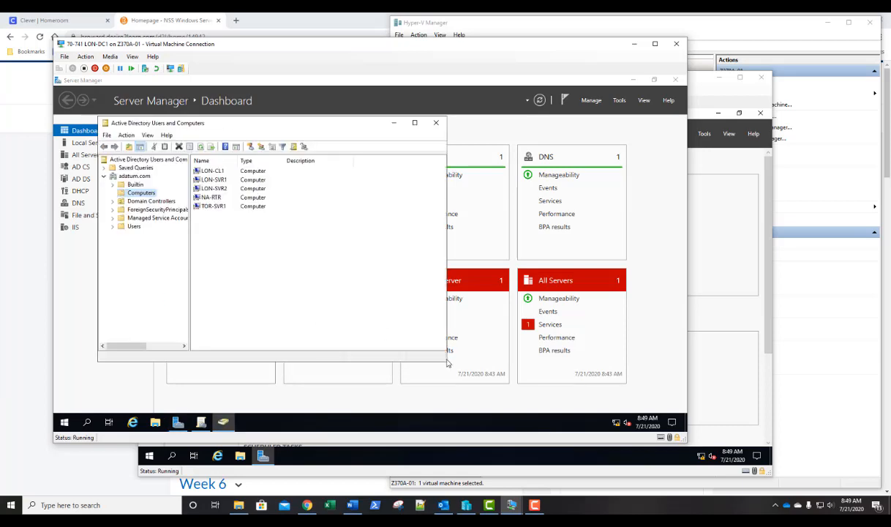
{"action": "left_click_drag", "start_coordinate": [445, 361], "coordinate": [619, 402]}
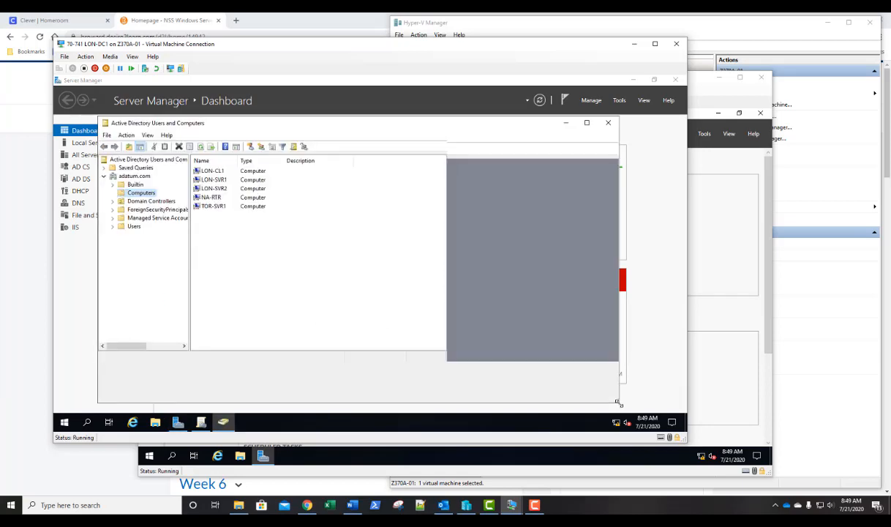
{"action": "left_click_drag", "start_coordinate": [188, 224], "coordinate": [233, 244]}
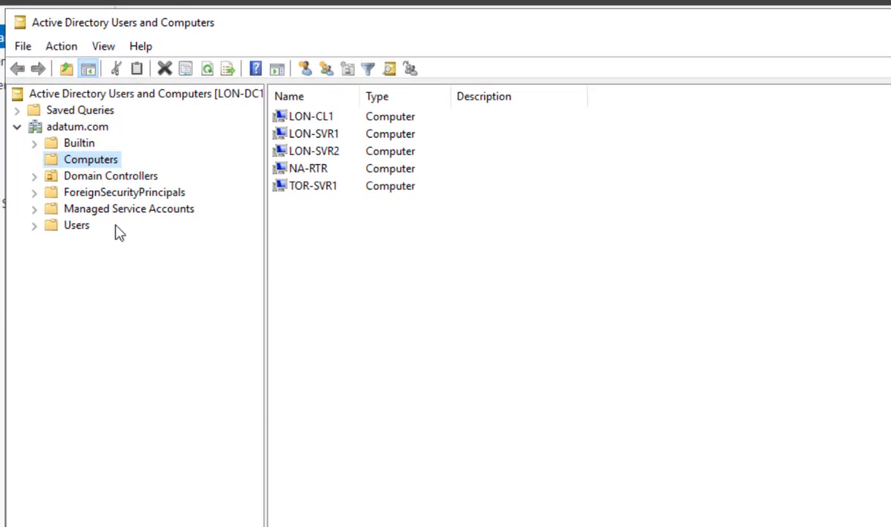
{"action": "left_click", "coordinate": [34, 225]}
{"action": "left_click", "coordinate": [85, 228]}
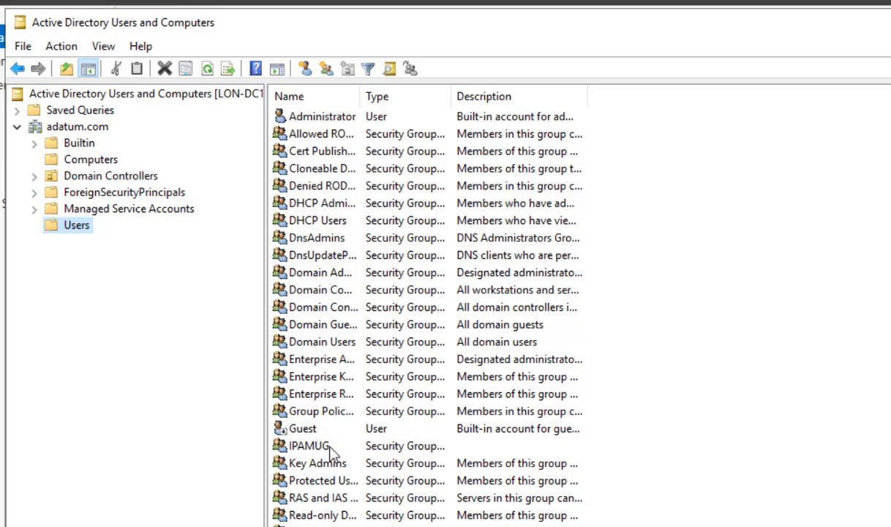
{"action": "left_click", "coordinate": [306, 450]}
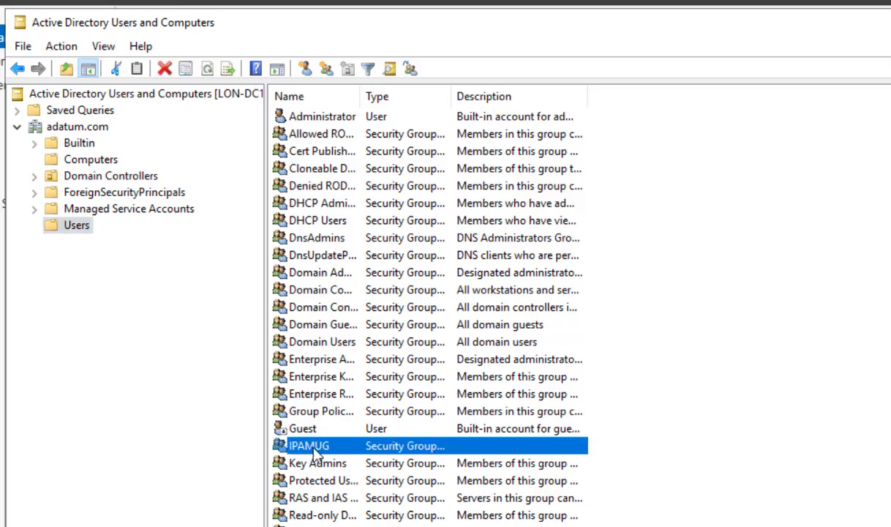
{"action": "double_click", "coordinate": [315, 452]}
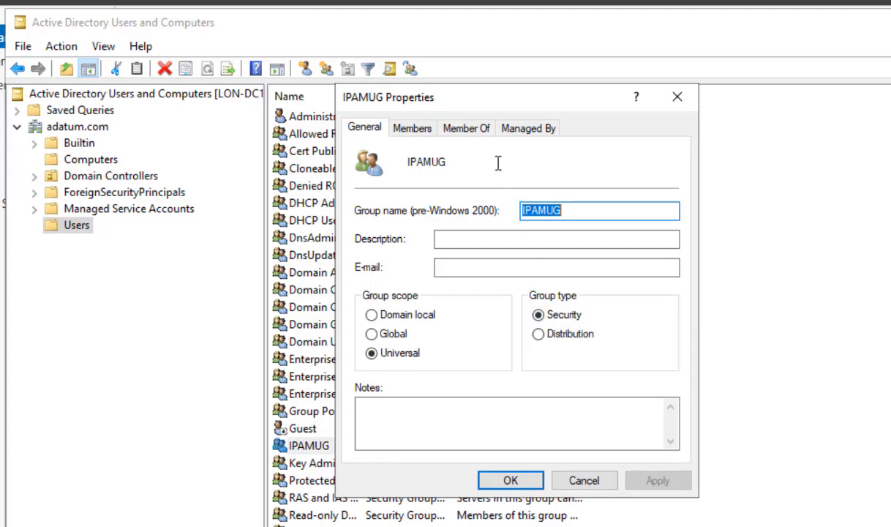
Make the IPAMUG group a member of the Enterprise Admins group.
{"action": "left_click", "coordinate": [412, 128]}
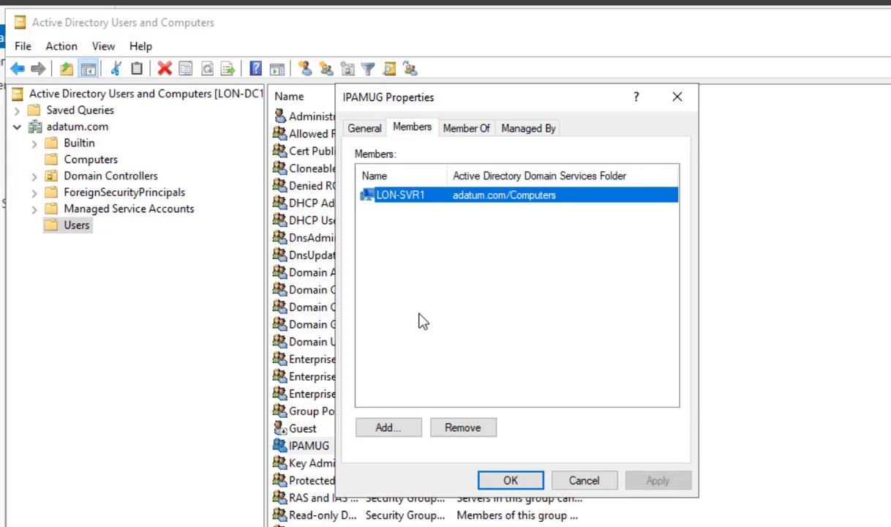
{"action": "left_click", "coordinate": [472, 137]}
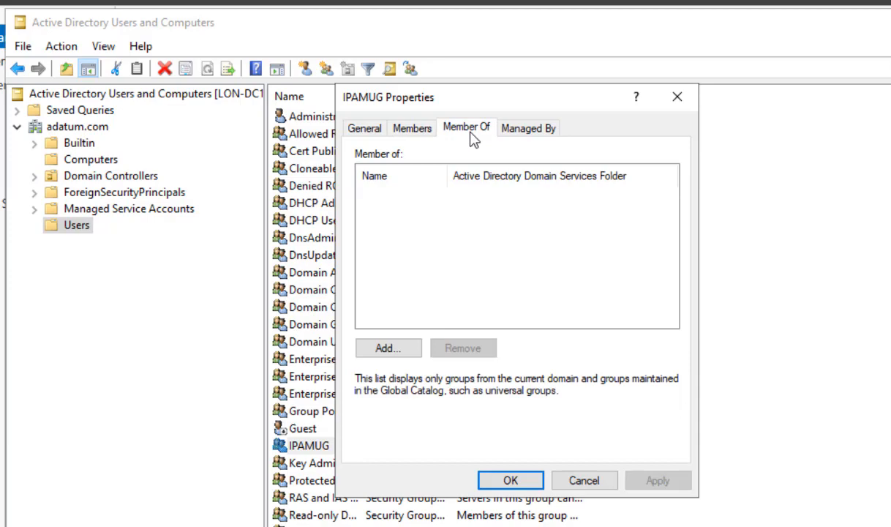
{"action": "left_click", "coordinate": [382, 349]}
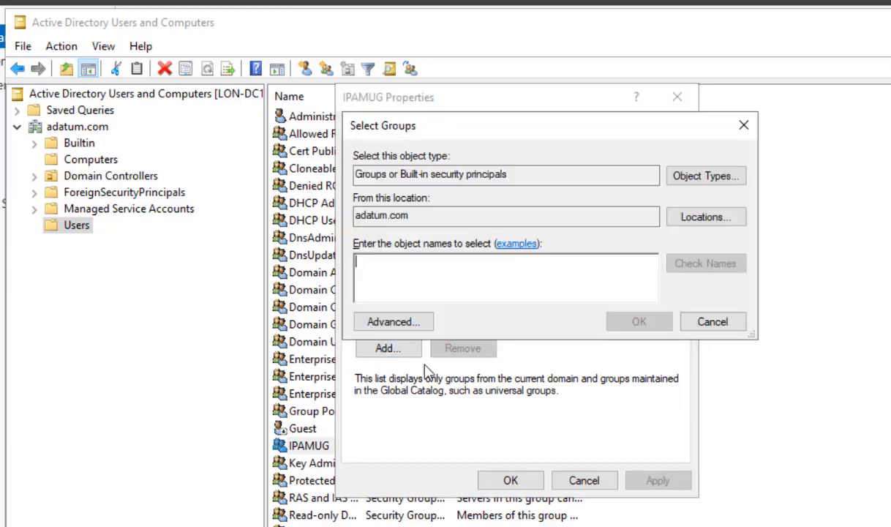
{"action": "type", "text": "e"}
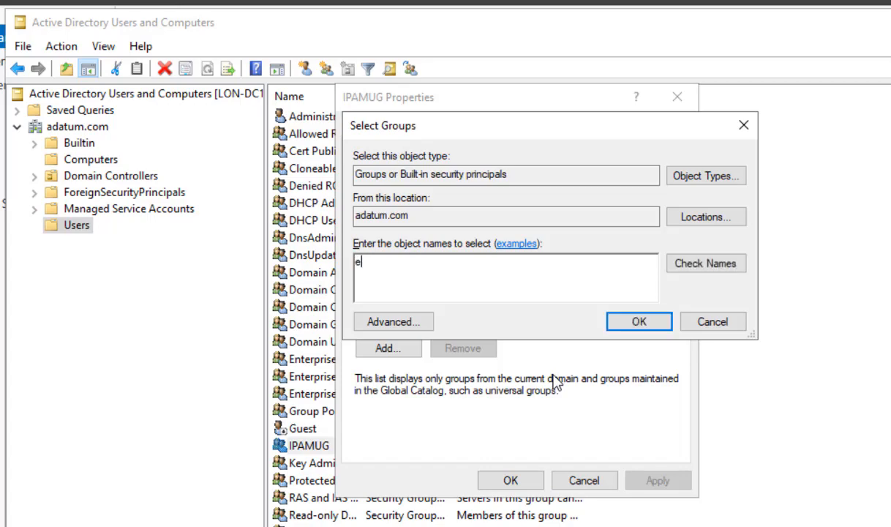
{"action": "type", "text": "nterprise admin"}
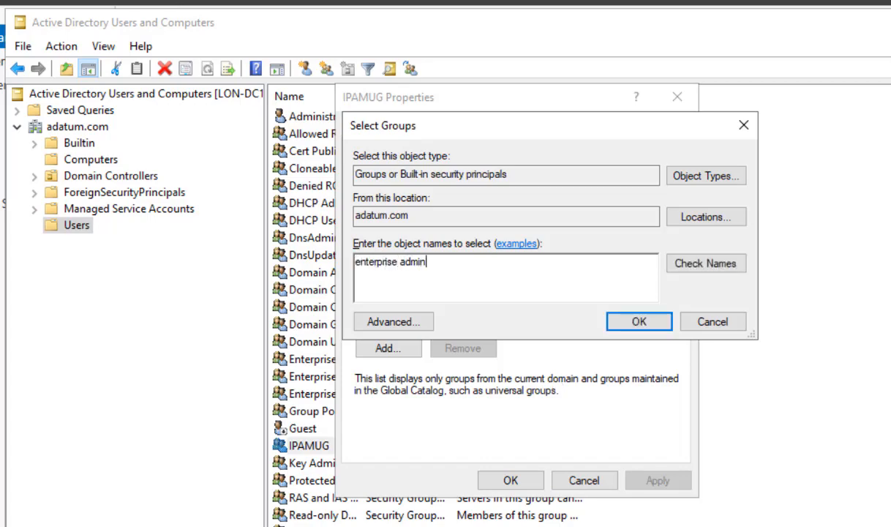
{"action": "key", "text": "Return"}
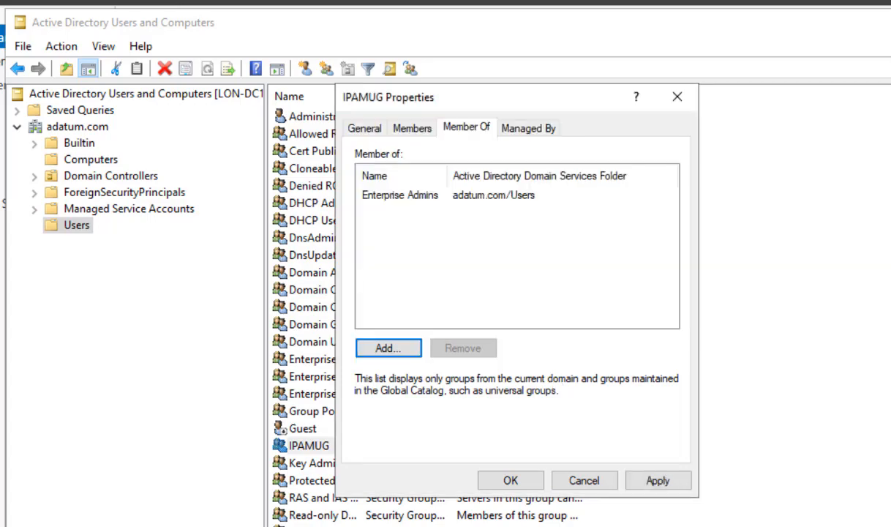
Also add IPAMUG to the Event Log Readers group and confirm the group properties.
{"action": "left_click", "coordinate": [387, 349]}
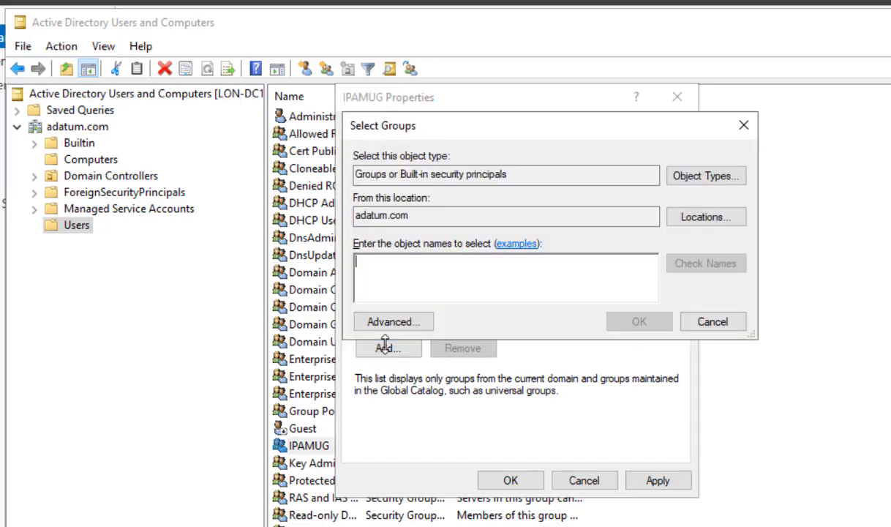
{"action": "type", "text": "event"}
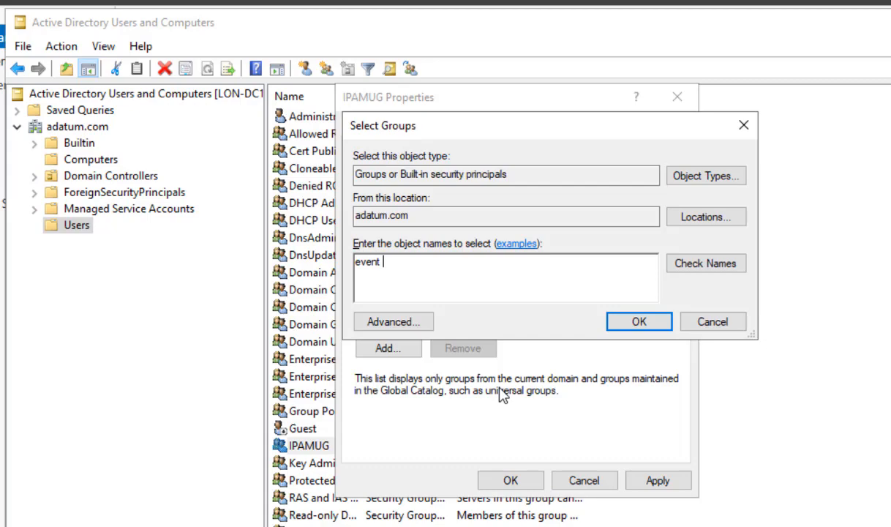
{"action": "type", "text": " lo"}
{"action": "key", "text": "Return"}
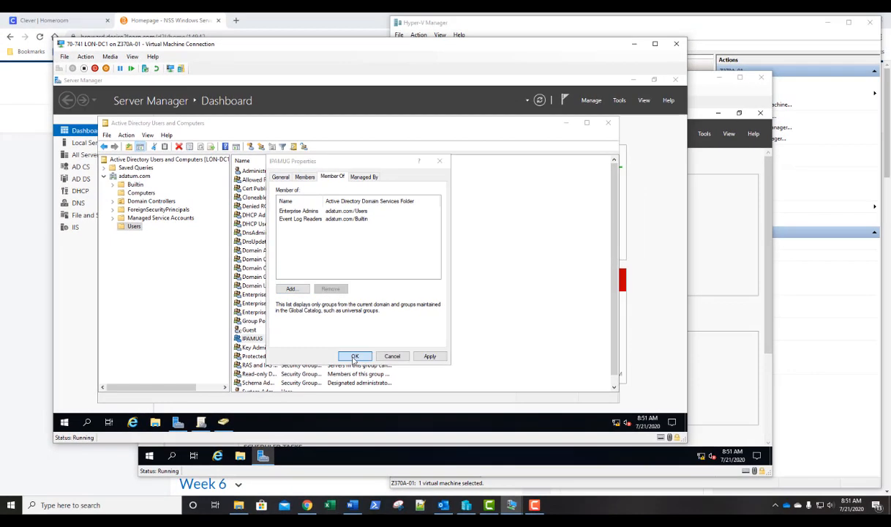
{"action": "left_click", "coordinate": [355, 357]}
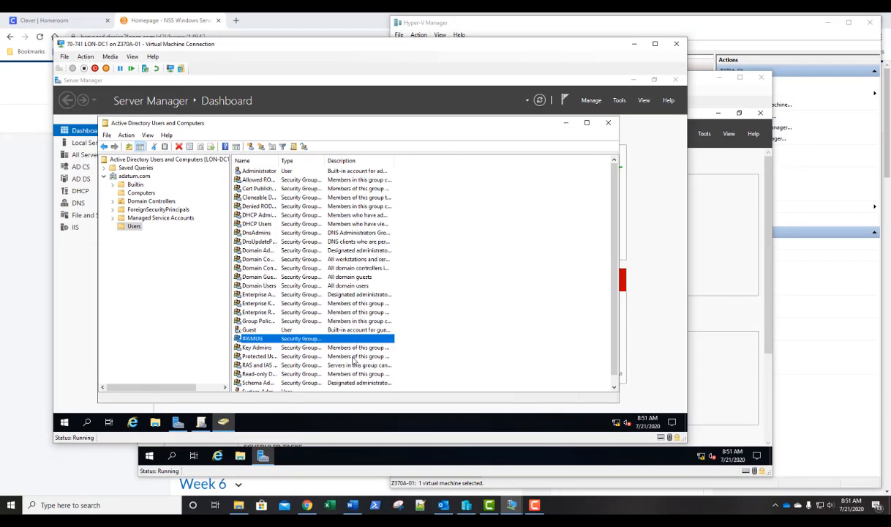
Close Active Directory Users and Computers and Group Policy Management.
{"action": "left_click", "coordinate": [608, 124]}
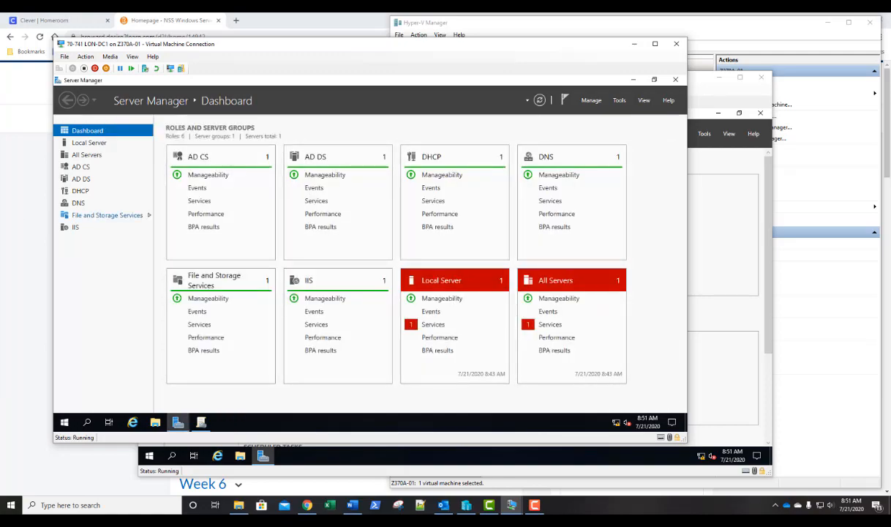
{"action": "left_click", "coordinate": [202, 422]}
{"action": "left_click", "coordinate": [574, 141]}
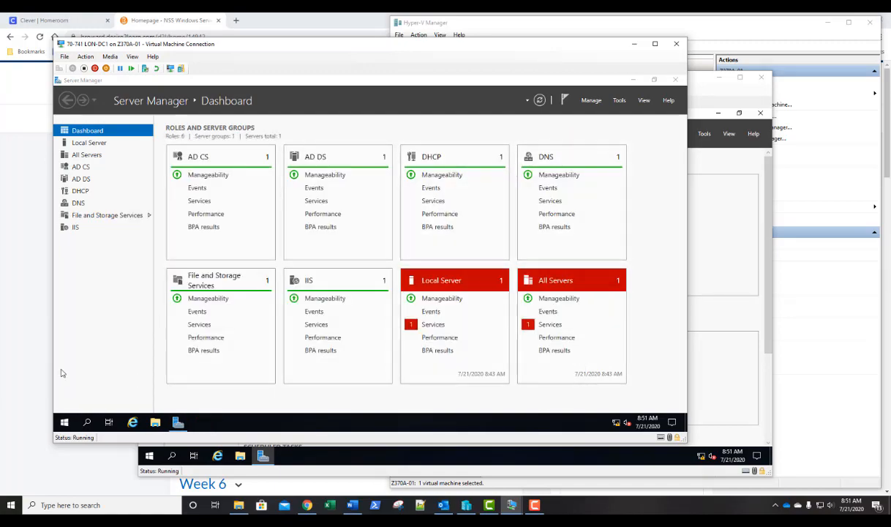
Restart LON-DC1, giving the reason Operating System: Reconfiguration (Planned).
{"action": "left_click", "coordinate": [64, 422]}
{"action": "left_click", "coordinate": [64, 401]}
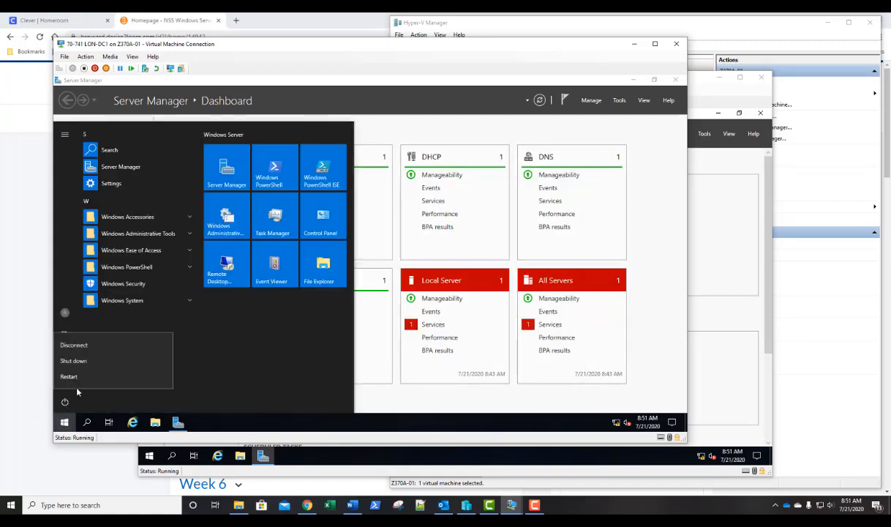
{"action": "left_click", "coordinate": [84, 365]}
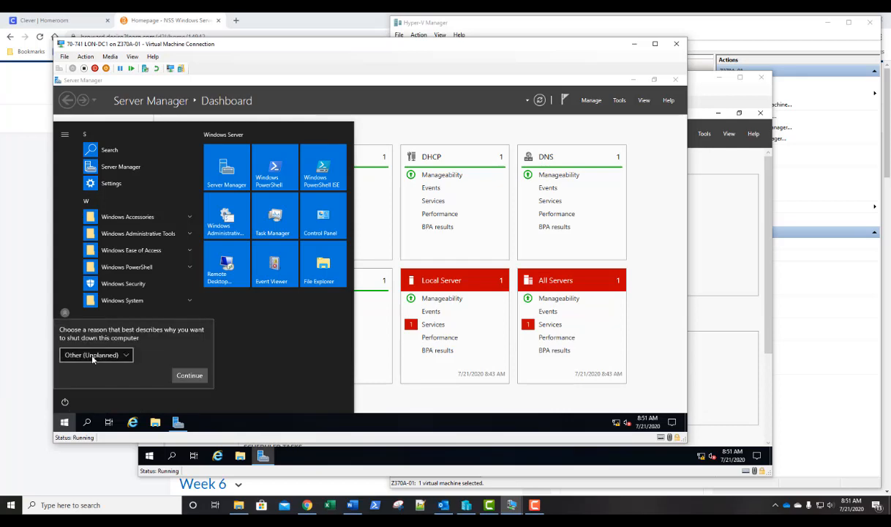
{"action": "left_click", "coordinate": [93, 356]}
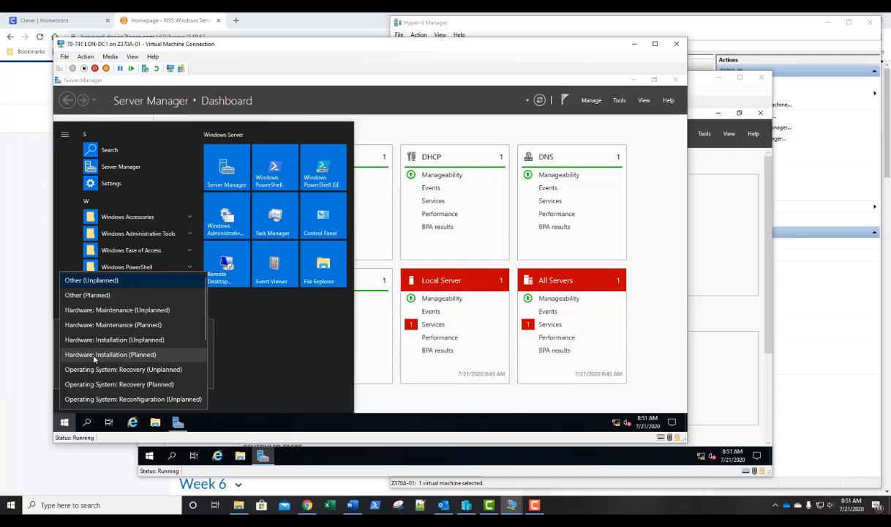
{"action": "scroll", "coordinate": [94, 358], "scroll_direction": "down", "scroll_amount": 1}
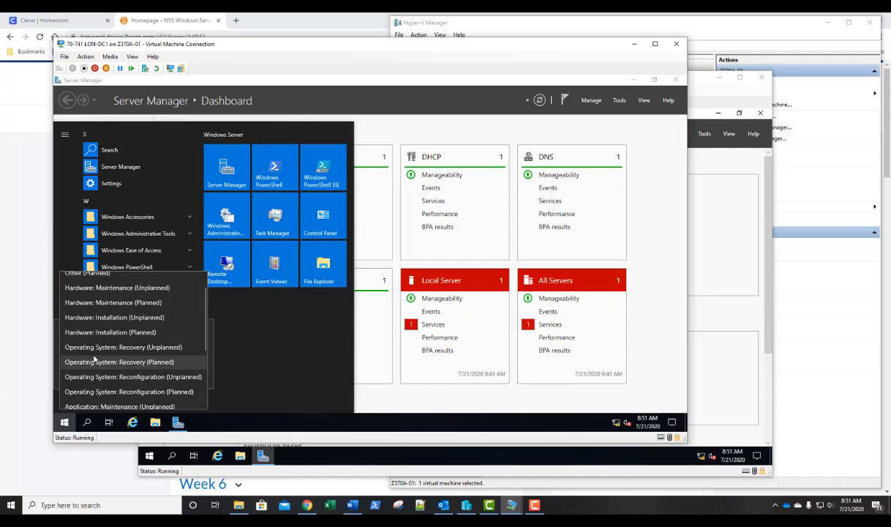
{"action": "left_click", "coordinate": [91, 393]}
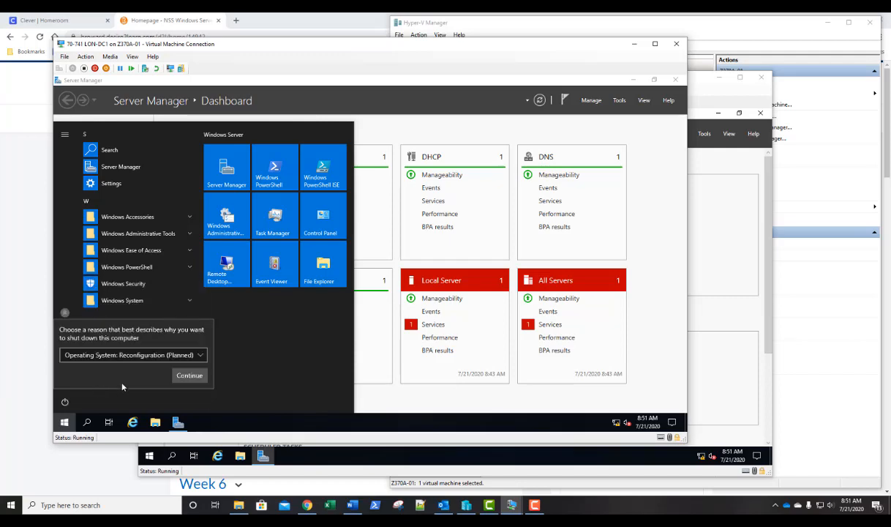
{"action": "left_click", "coordinate": [189, 375]}
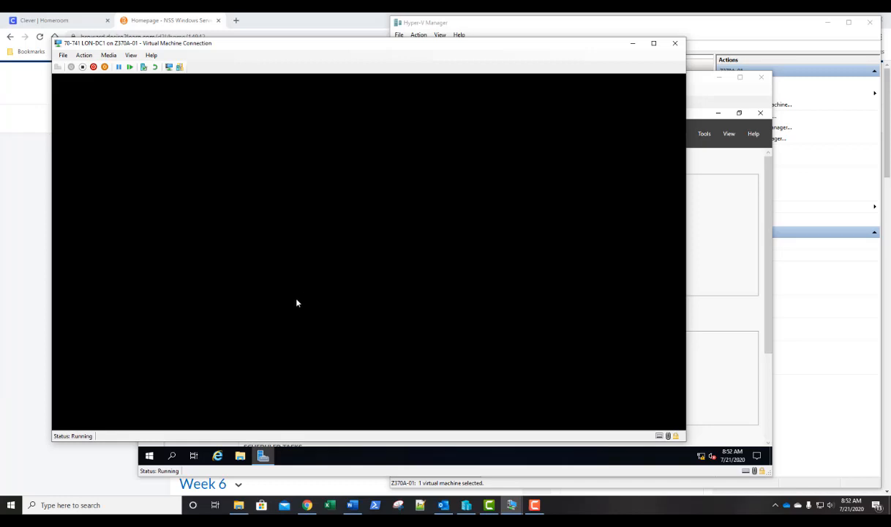
Open Configure Server Discovery on LON-SVR1 and fetch the available forests.
{"action": "left_click", "coordinate": [709, 92]}
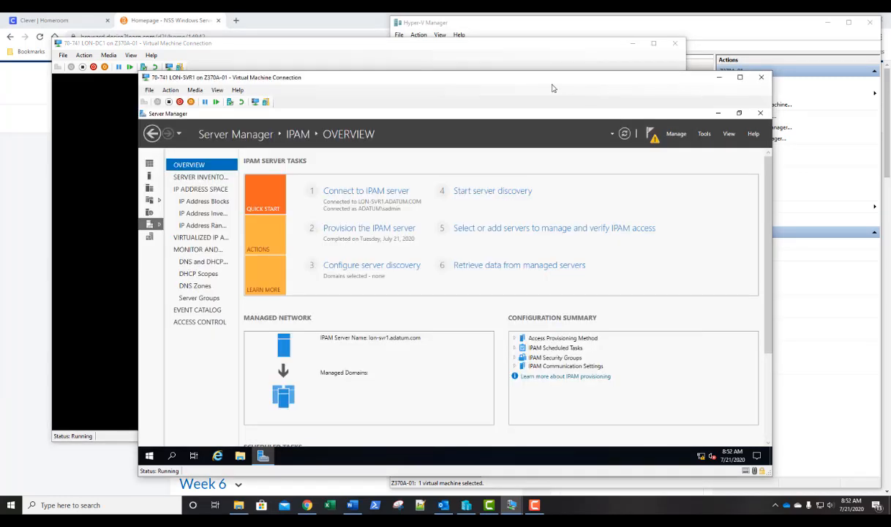
{"action": "left_click_drag", "start_coordinate": [541, 80], "coordinate": [622, 83]}
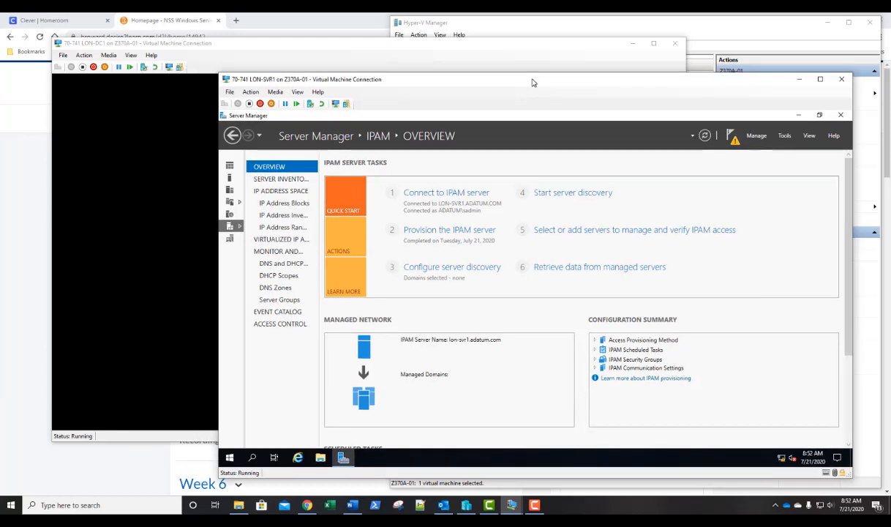
{"action": "left_click", "coordinate": [455, 272]}
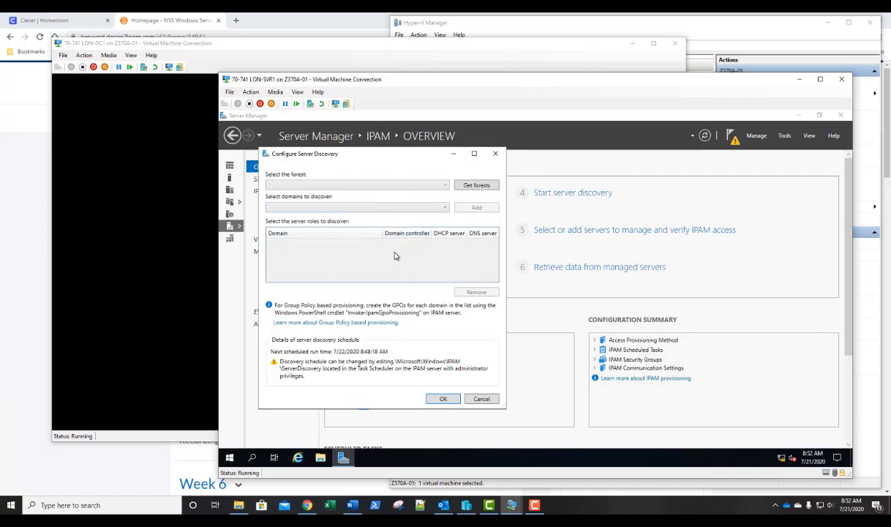
{"action": "left_click", "coordinate": [284, 47]}
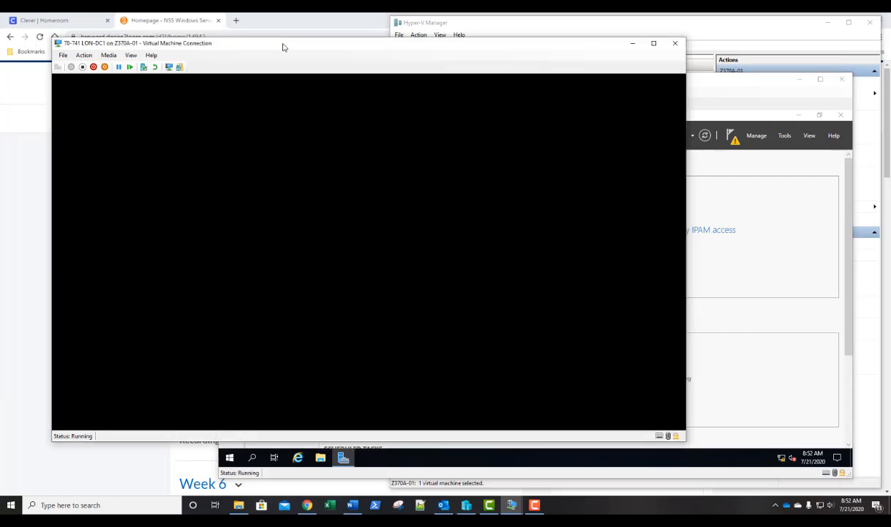
{"action": "left_click", "coordinate": [725, 98]}
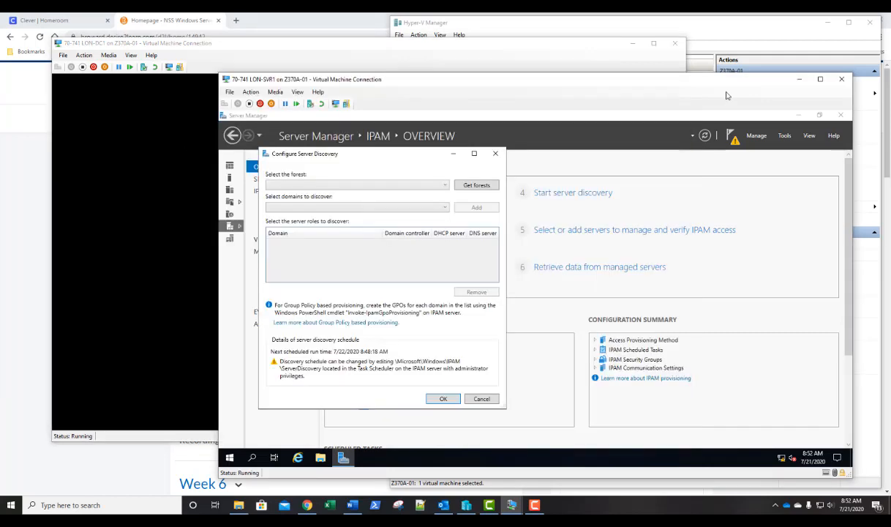
{"action": "left_click", "coordinate": [441, 53]}
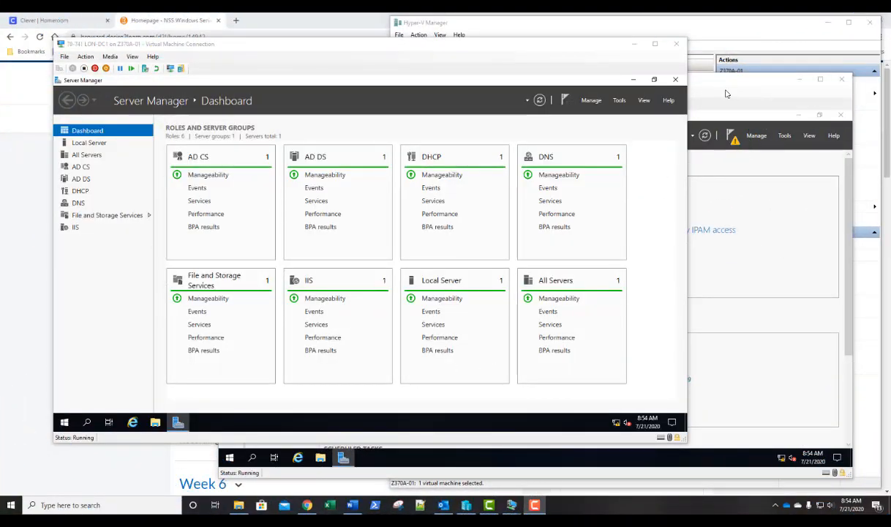
{"action": "left_click", "coordinate": [726, 93]}
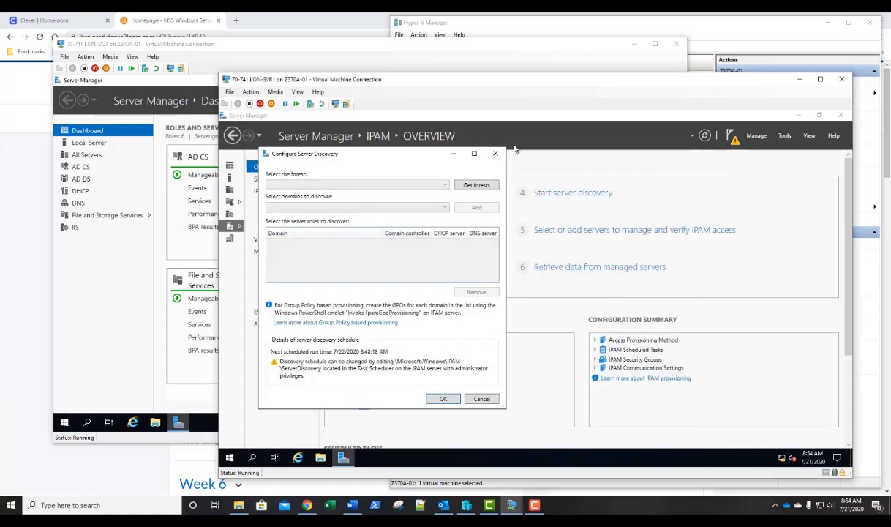
{"action": "left_click", "coordinate": [474, 186]}
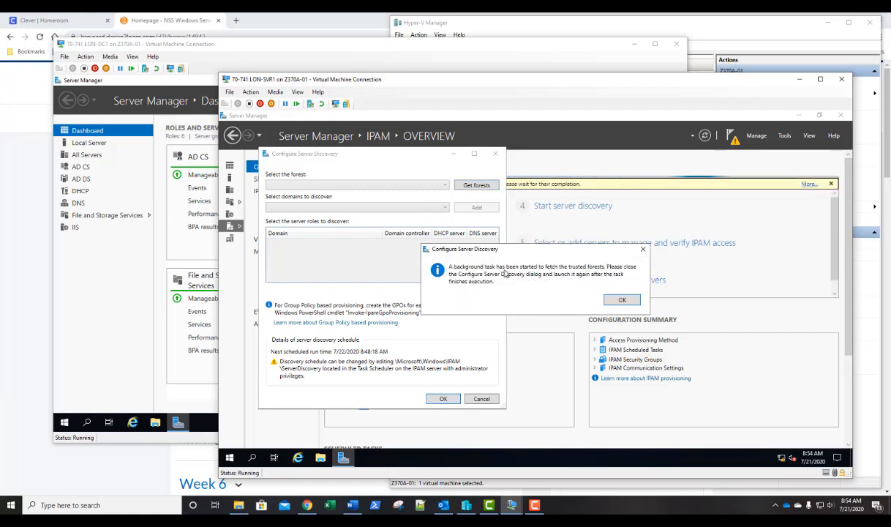
{"action": "left_click", "coordinate": [621, 301]}
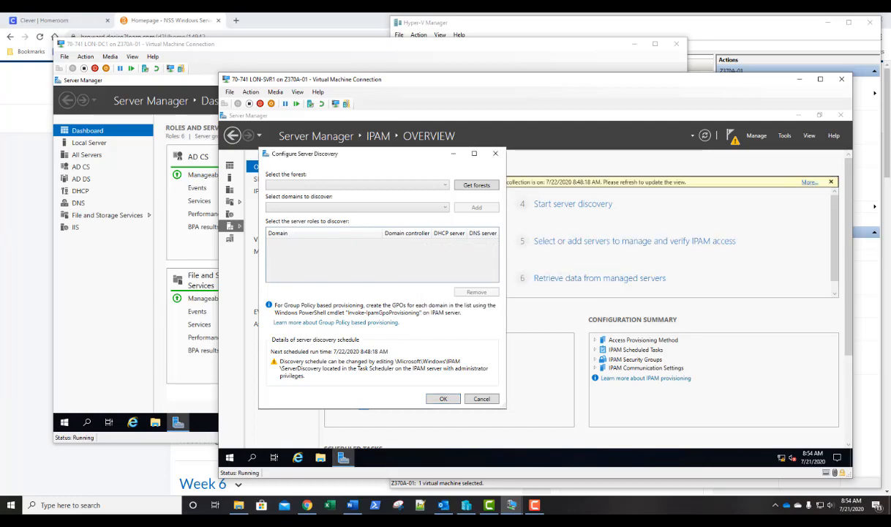
Close the discovery dialog after checking the forest list, and review the overview task details.
{"action": "left_click", "coordinate": [441, 185]}
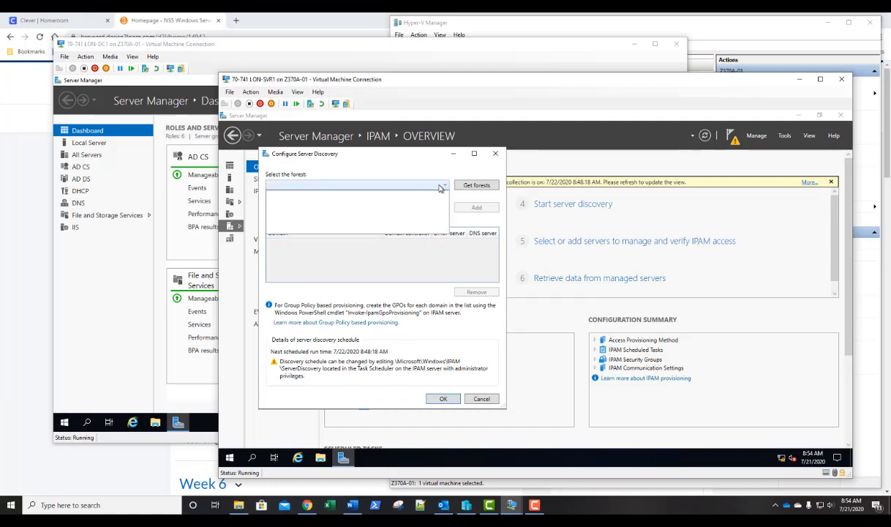
{"action": "left_click", "coordinate": [390, 168]}
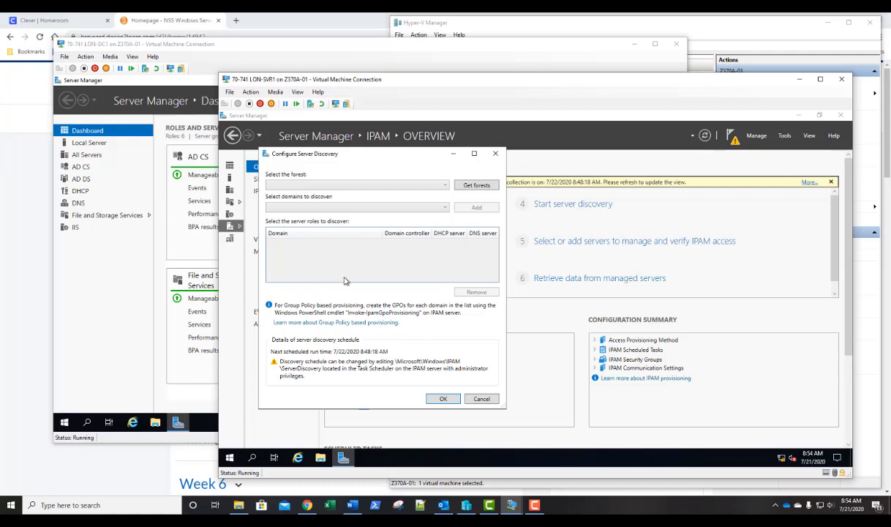
{"action": "left_click", "coordinate": [445, 189]}
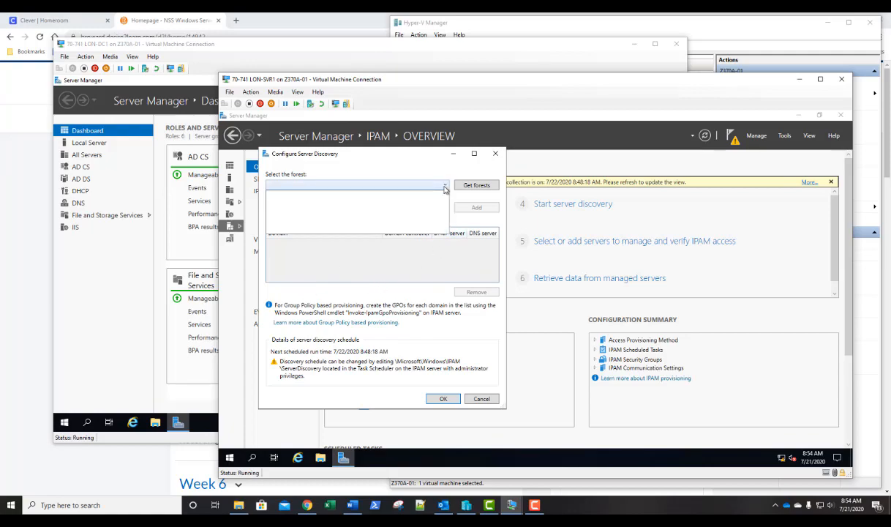
{"action": "left_click", "coordinate": [446, 189]}
{"action": "left_click", "coordinate": [443, 398]}
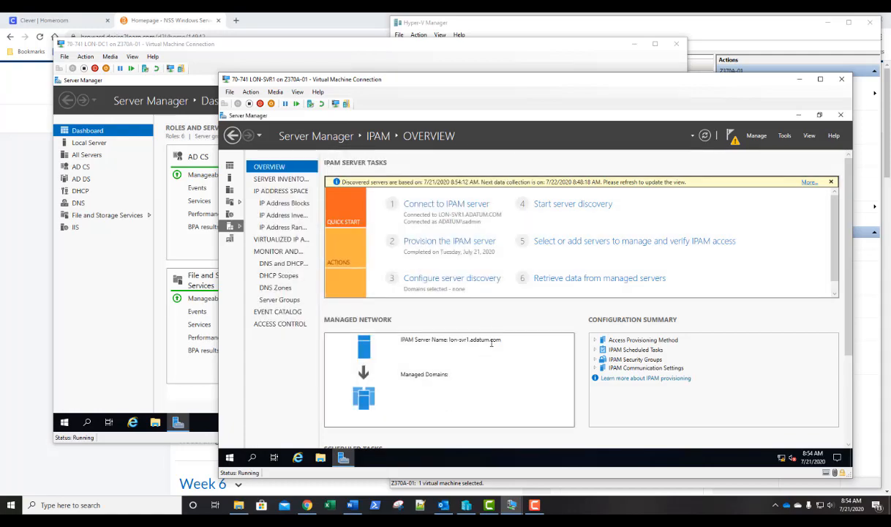
{"action": "left_click", "coordinate": [807, 184]}
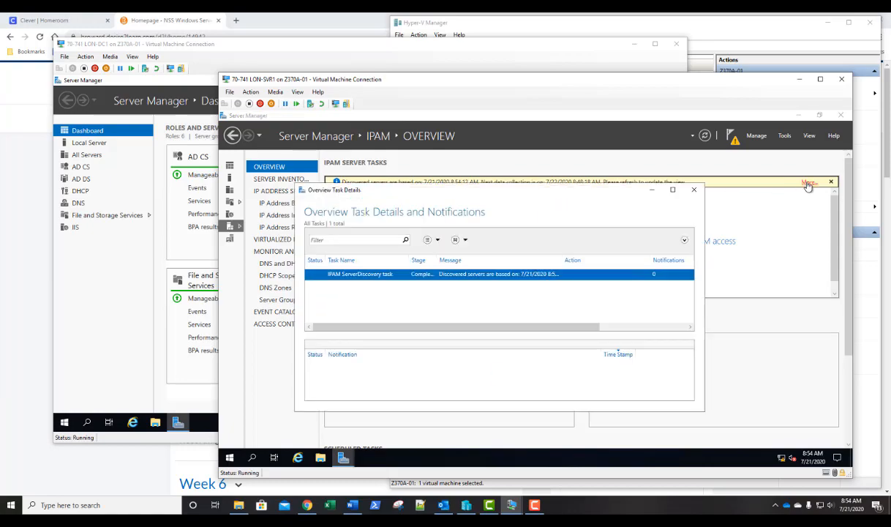
{"action": "left_click", "coordinate": [692, 191]}
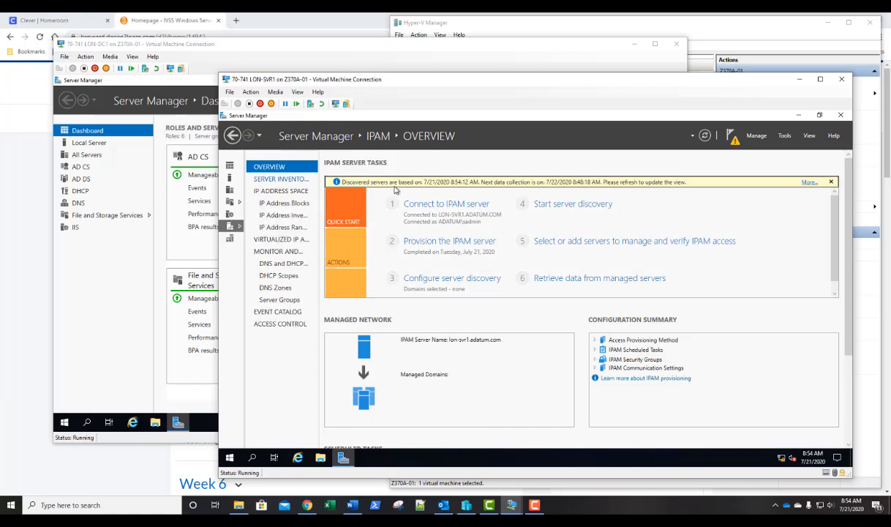
Reopen Configure Server Discovery and add the root domain adatum.com with domain controller, DHCP and DNS roles.
{"action": "left_click", "coordinate": [441, 279]}
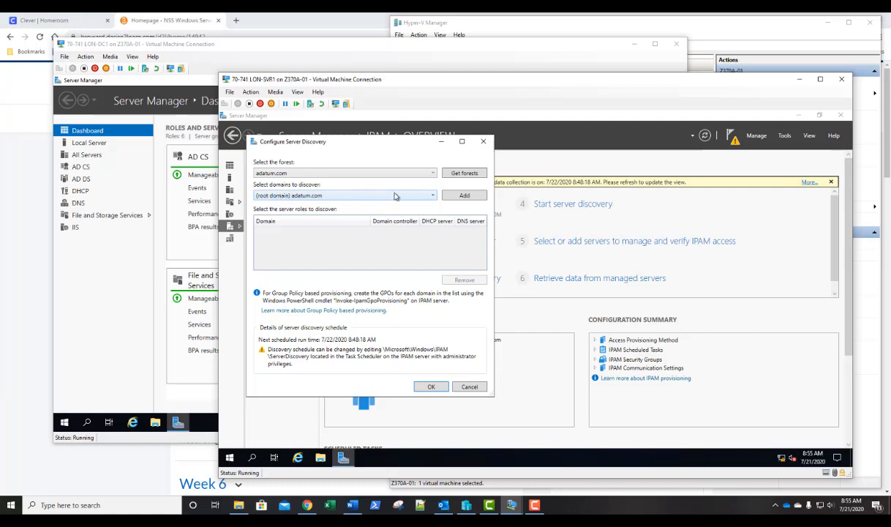
{"action": "left_click", "coordinate": [463, 196]}
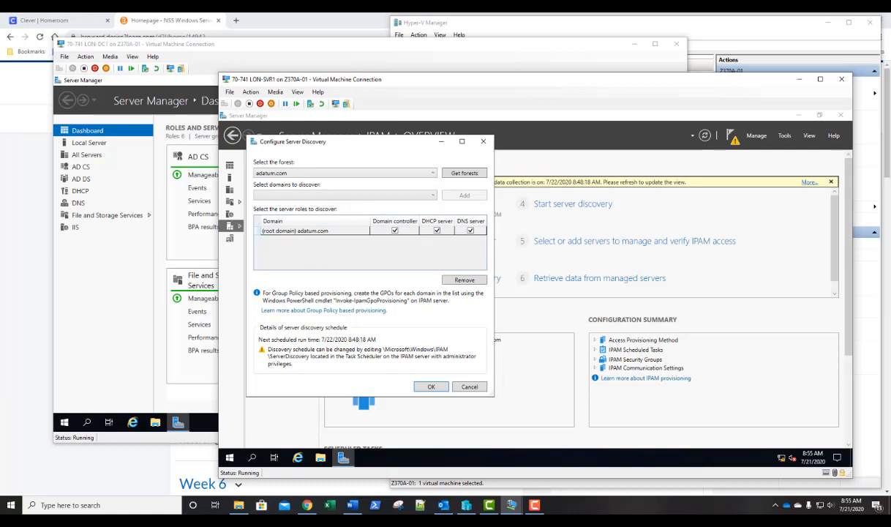
{"action": "left_click", "coordinate": [431, 386]}
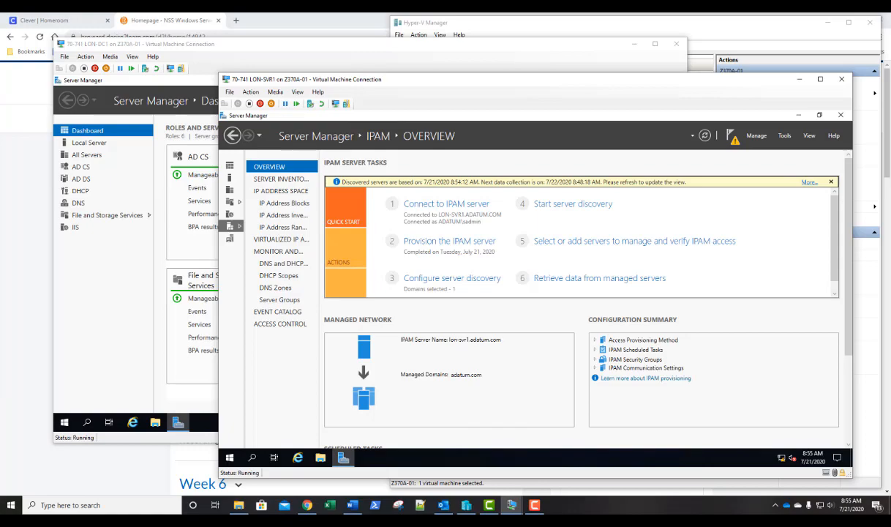
Start server discovery and watch the scheduled tasks list on the IPAM overview.
{"action": "left_click", "coordinate": [566, 210]}
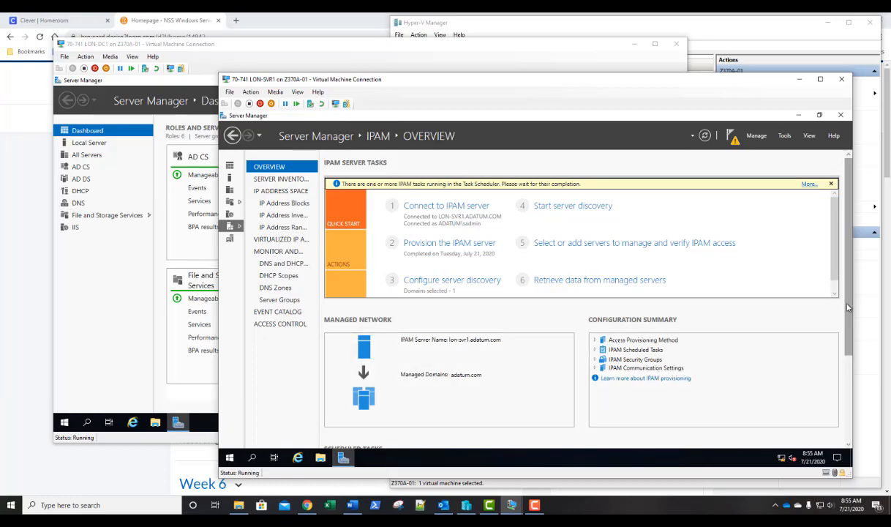
{"action": "scroll", "coordinate": [846, 318], "scroll_direction": "down", "scroll_amount": 1}
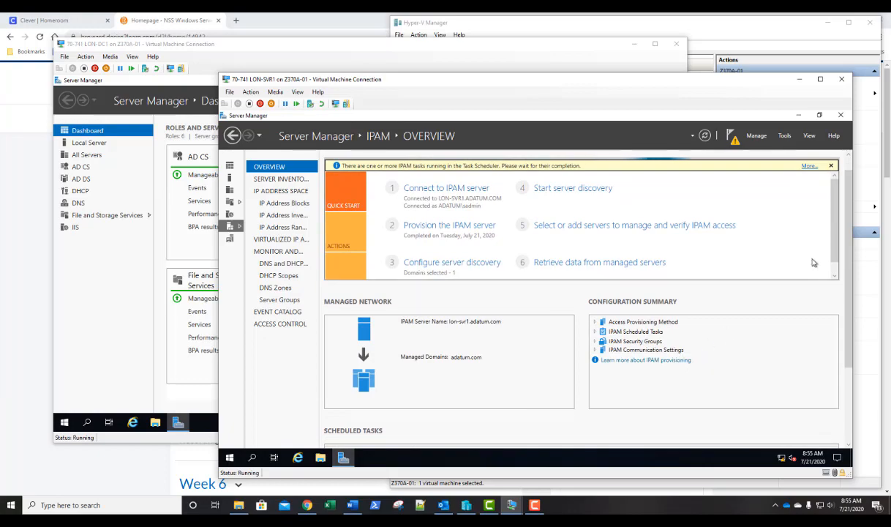
{"action": "scroll", "coordinate": [805, 266], "scroll_direction": "down", "scroll_amount": 3}
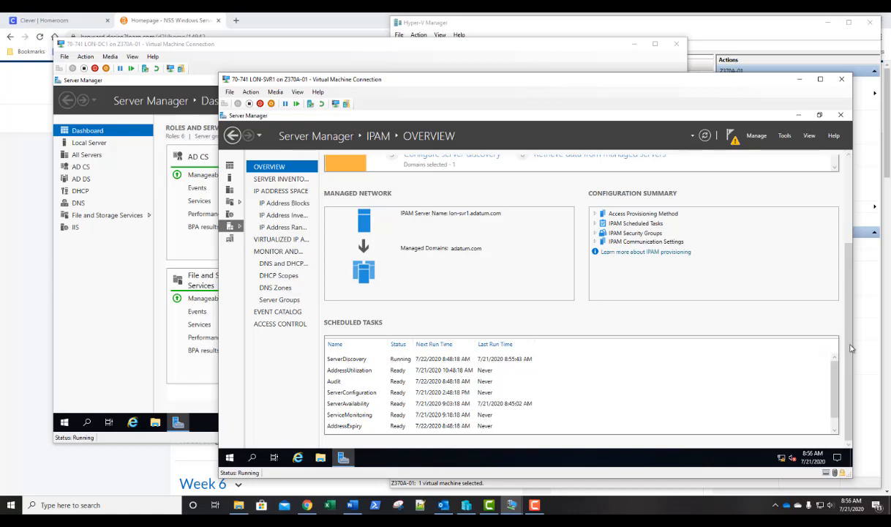
{"action": "left_click_drag", "start_coordinate": [849, 353], "coordinate": [842, 263]}
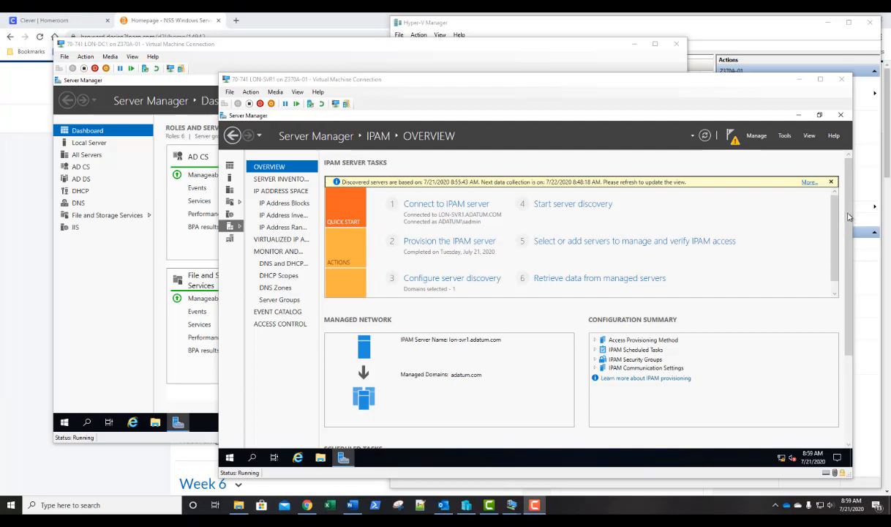
{"action": "left_click_drag", "start_coordinate": [848, 217], "coordinate": [850, 234]}
{"action": "left_click_drag", "start_coordinate": [848, 269], "coordinate": [849, 351]}
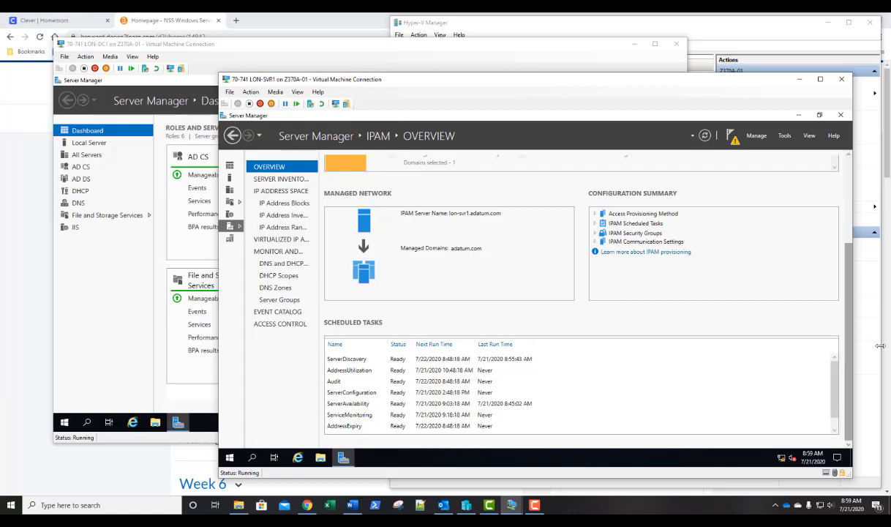
{"action": "scroll", "coordinate": [852, 219], "scroll_direction": "up", "scroll_amount": 3}
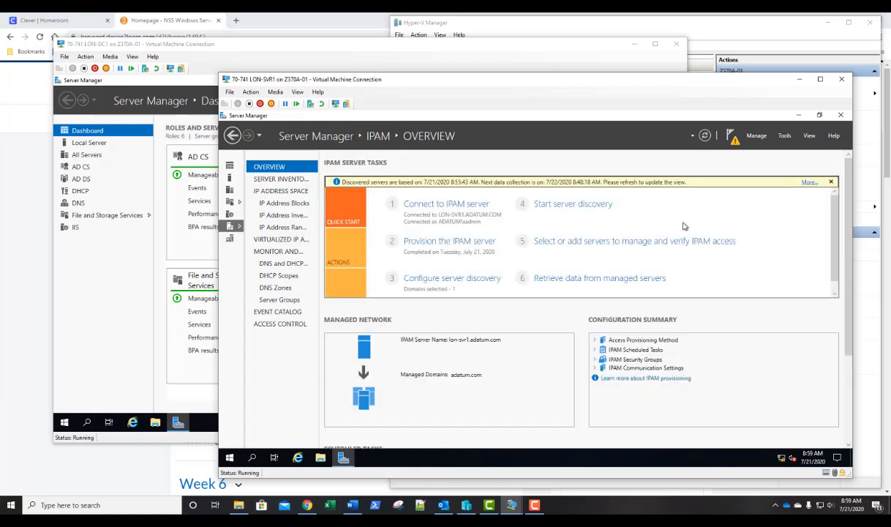
Edit LON-DC1 in the IPv4 server inventory, adding the DHCP server type and setting manageability status to Managed.
{"action": "left_click", "coordinate": [565, 243]}
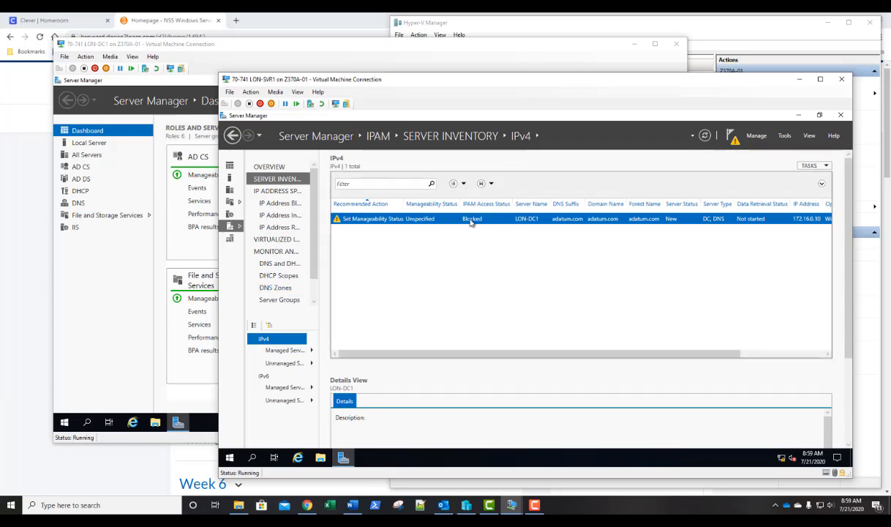
{"action": "right_click", "coordinate": [517, 221]}
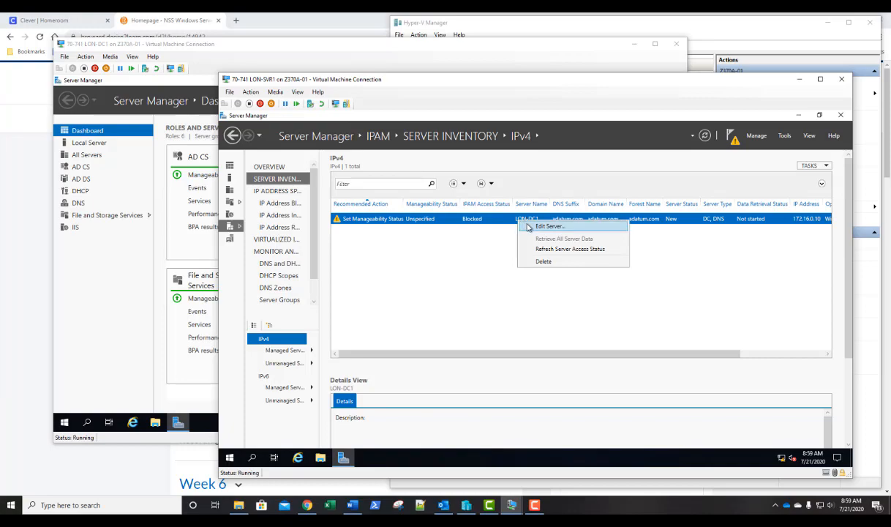
{"action": "left_click", "coordinate": [549, 226]}
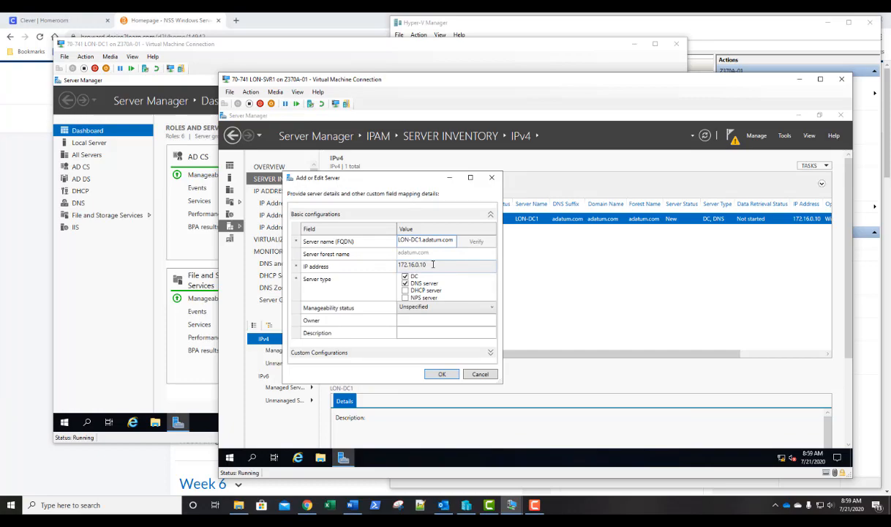
{"action": "left_click", "coordinate": [410, 307]}
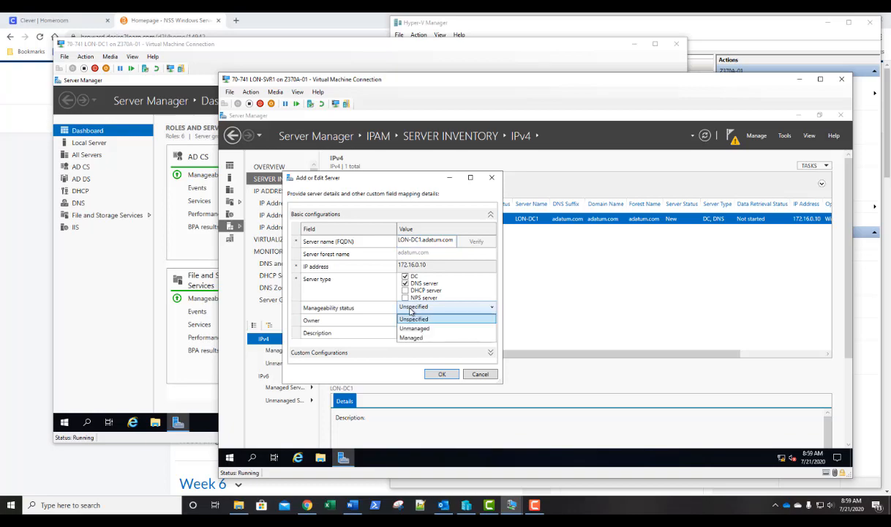
{"action": "left_click", "coordinate": [409, 339]}
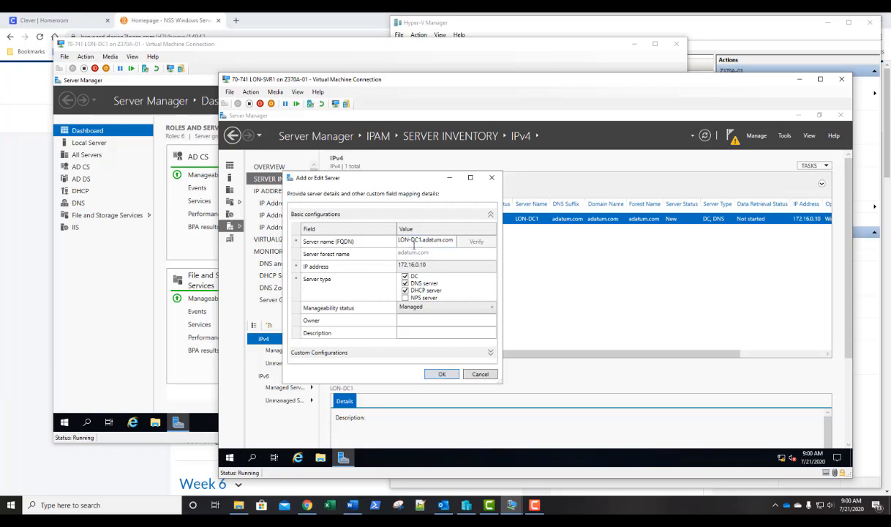
{"action": "left_click", "coordinate": [441, 375]}
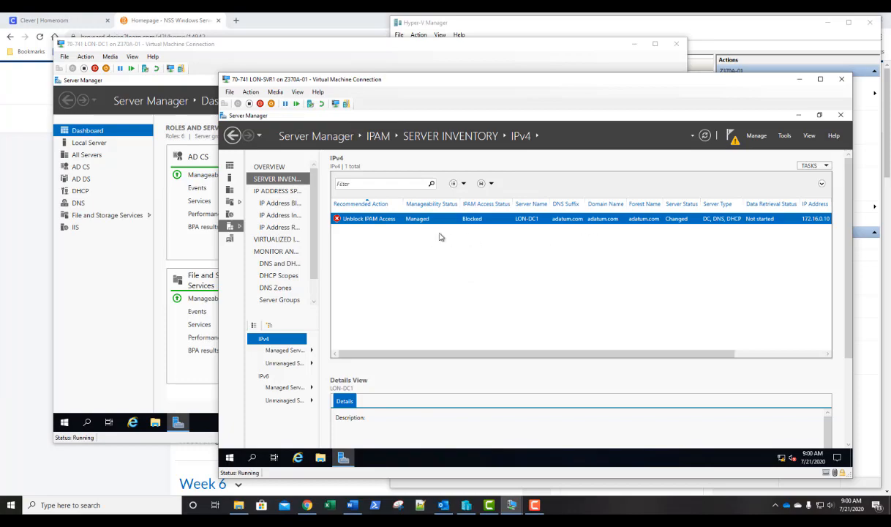
Try to refresh LON-DC1's server access status and review its details view.
{"action": "scroll", "coordinate": [26, 299], "scroll_direction": "down", "scroll_amount": 2}
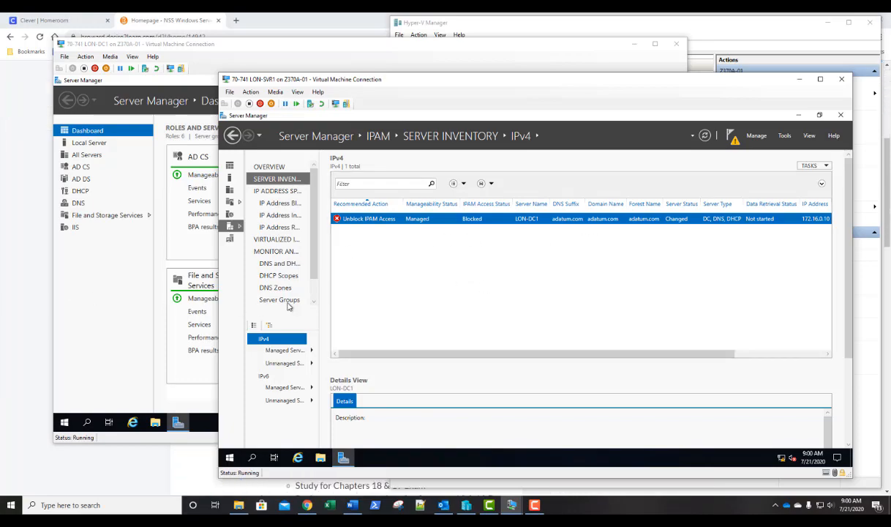
{"action": "right_click", "coordinate": [495, 221]}
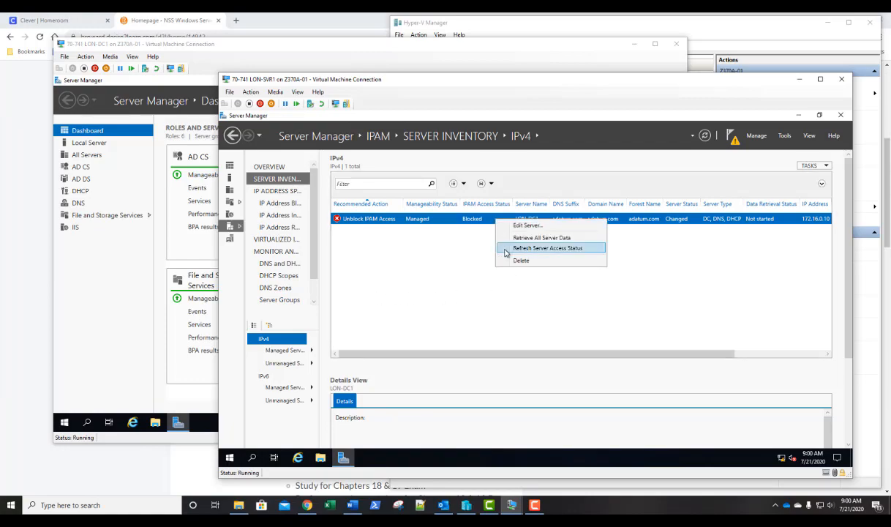
{"action": "left_click", "coordinate": [505, 249]}
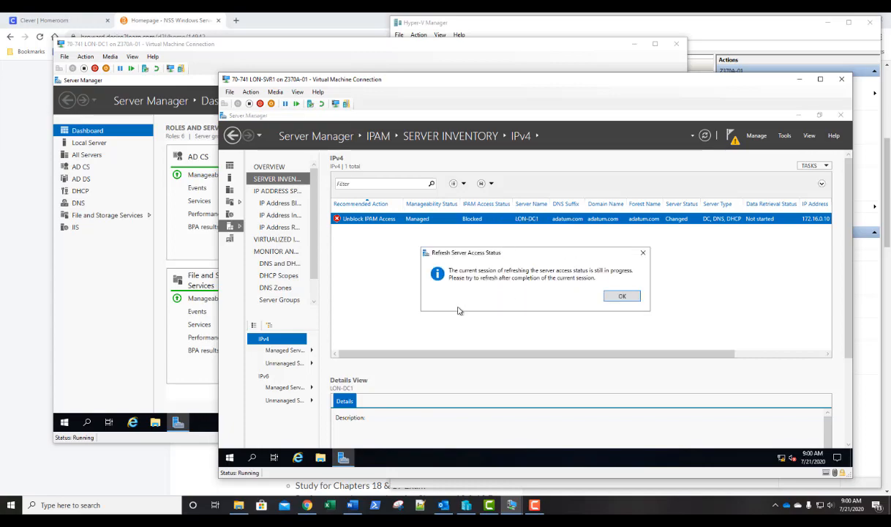
{"action": "left_click", "coordinate": [621, 296]}
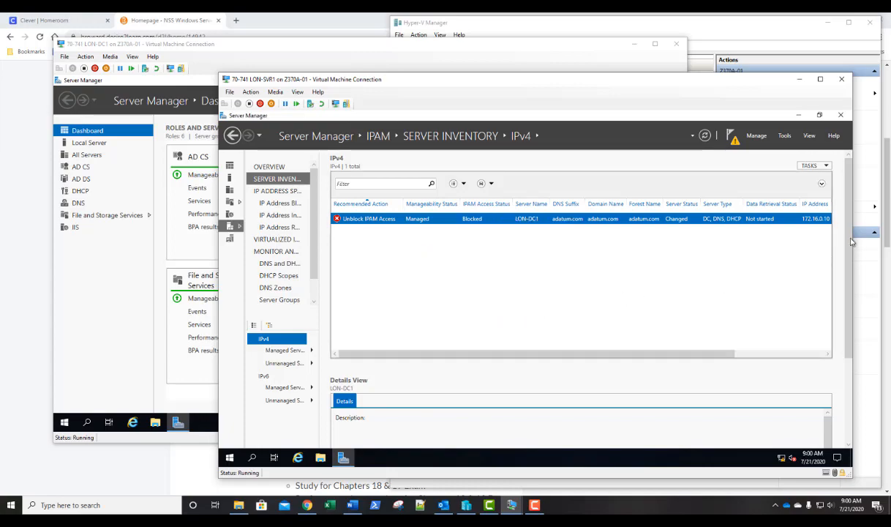
{"action": "left_click_drag", "start_coordinate": [847, 219], "coordinate": [864, 296]}
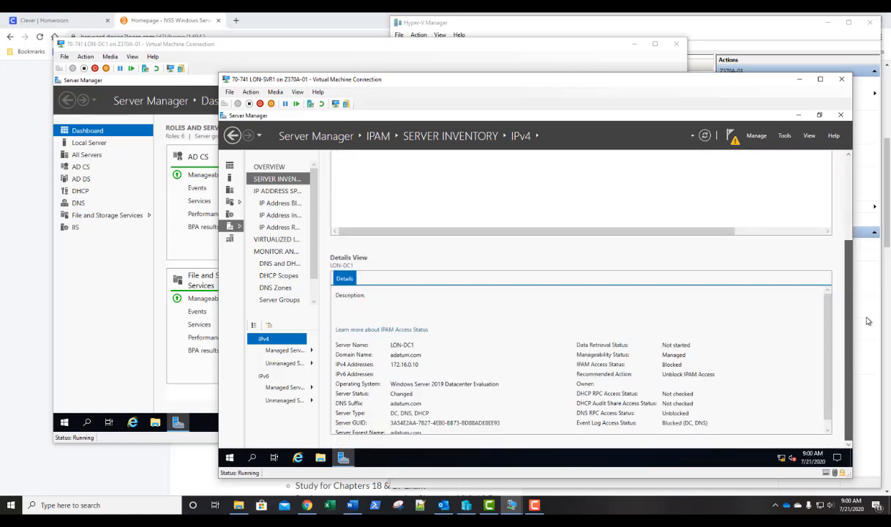
Refresh LON-DC1's server access status in the IPv4 server inventory.
{"action": "scroll", "coordinate": [801, 241], "scroll_direction": "up", "scroll_amount": 3}
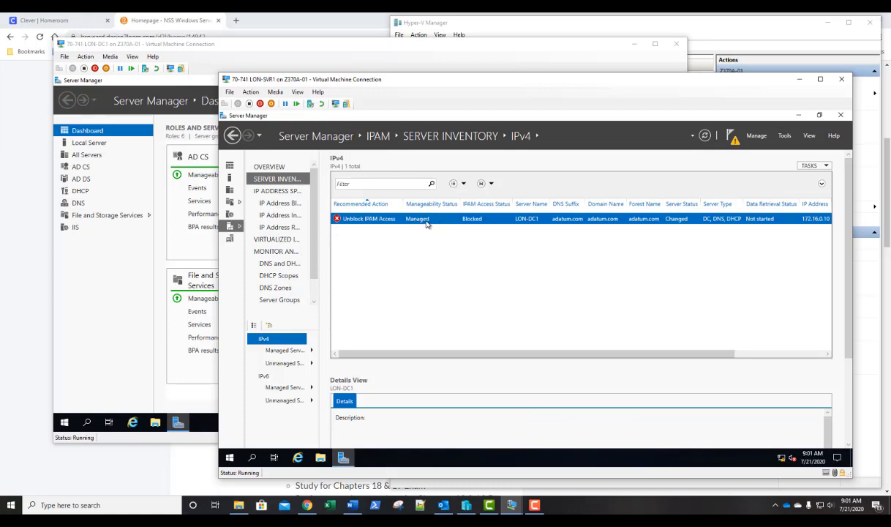
{"action": "right_click", "coordinate": [490, 224]}
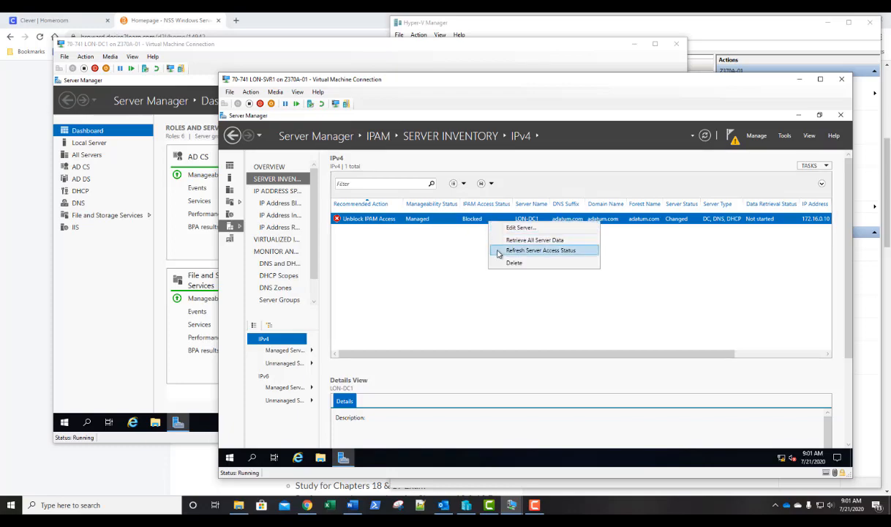
{"action": "left_click", "coordinate": [498, 251]}
{"action": "left_click", "coordinate": [620, 298]}
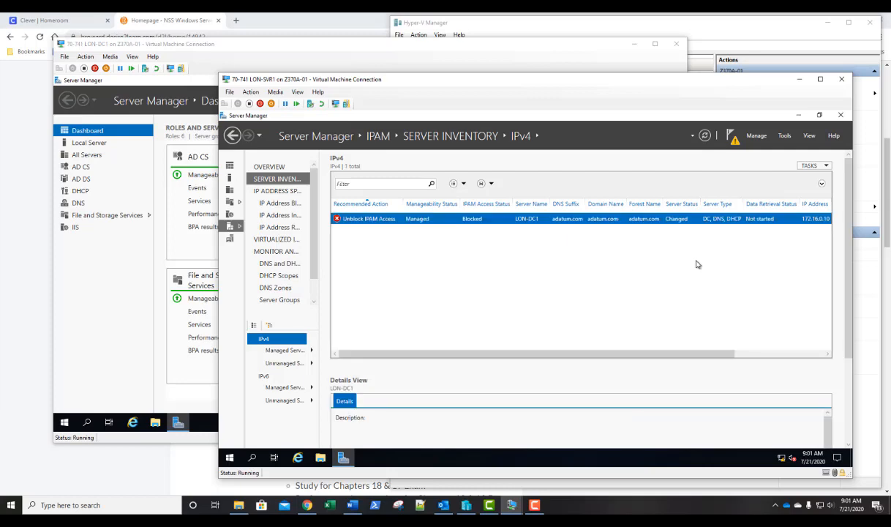
Reopen LON-DC1's server settings and confirm them.
{"action": "right_click", "coordinate": [466, 225]}
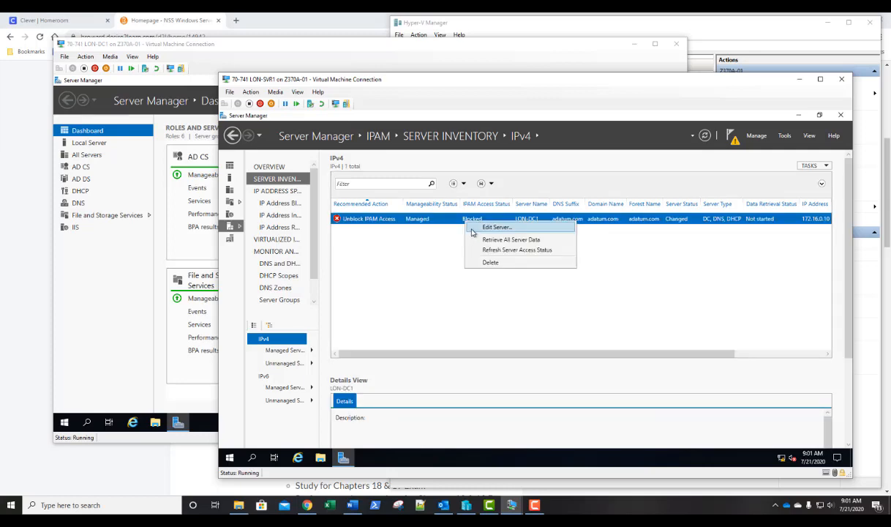
{"action": "left_click", "coordinate": [496, 227]}
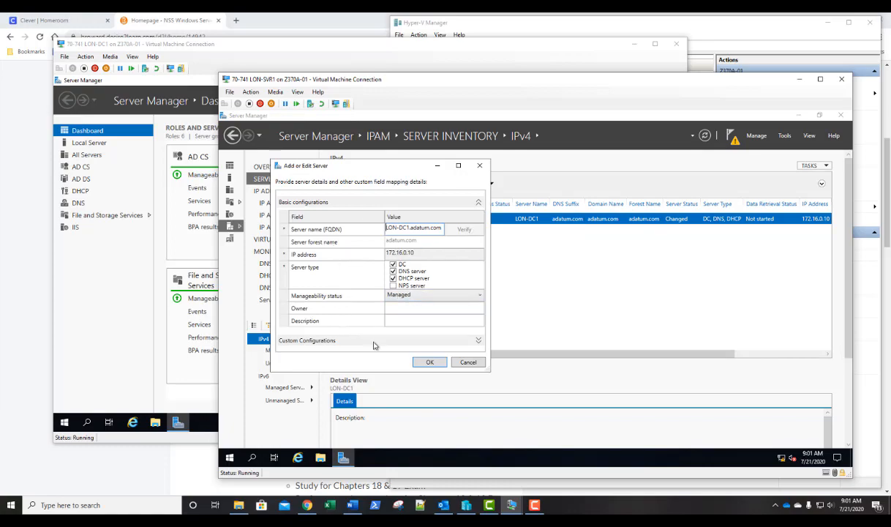
{"action": "left_click", "coordinate": [430, 361]}
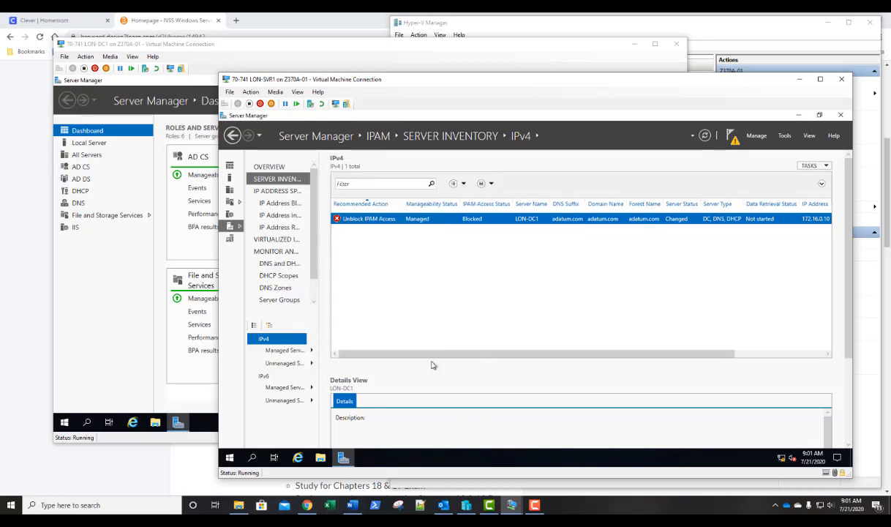
Try again to refresh LON-DC1's server access status and dismiss the notice.
{"action": "right_click", "coordinate": [443, 218]}
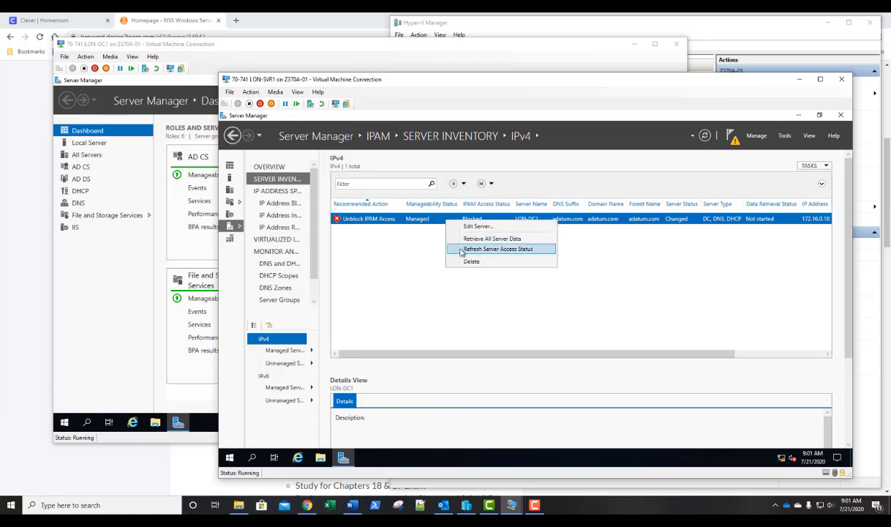
{"action": "left_click", "coordinate": [461, 250]}
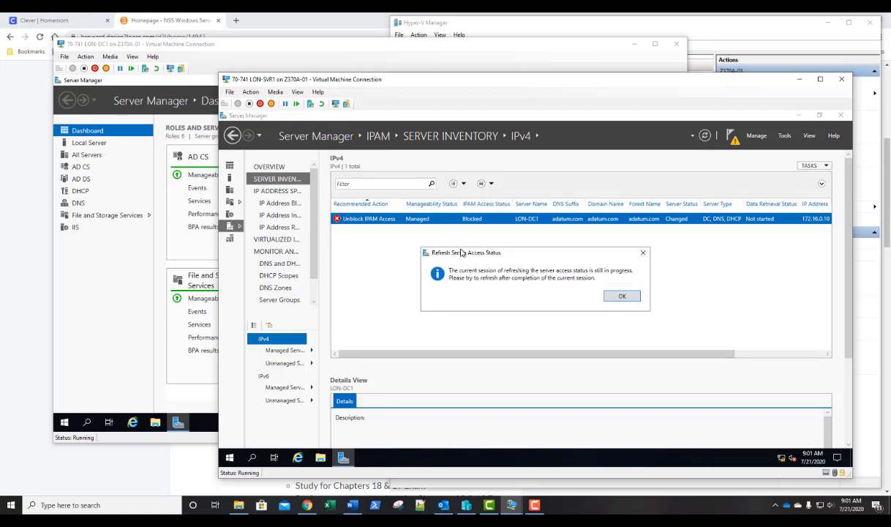
{"action": "left_click", "coordinate": [622, 296]}
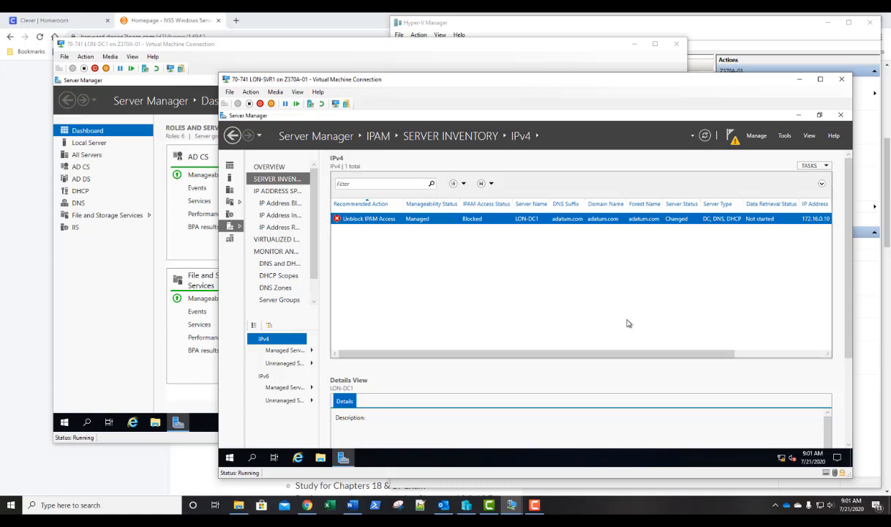
Check the scheduled tasks list on the IPAM overview and return to the IPv4 server inventory.
{"action": "left_click", "coordinate": [267, 167]}
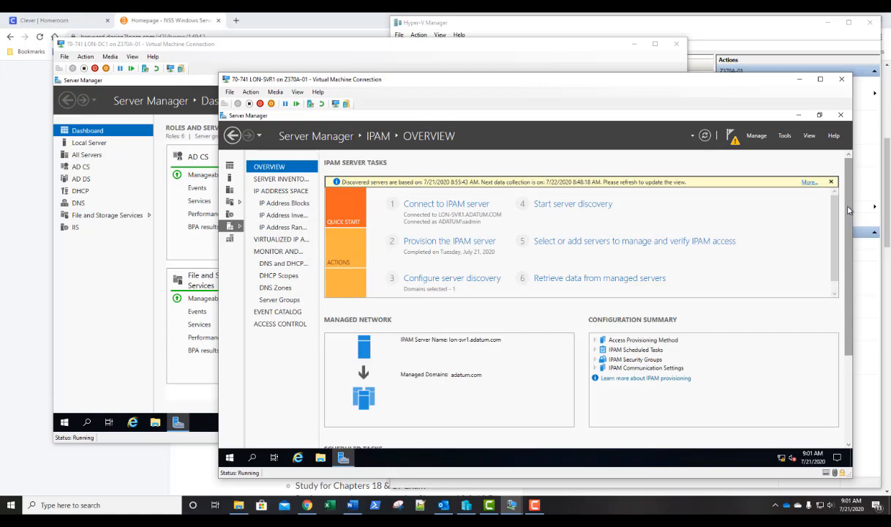
{"action": "left_click_drag", "start_coordinate": [846, 206], "coordinate": [846, 292]}
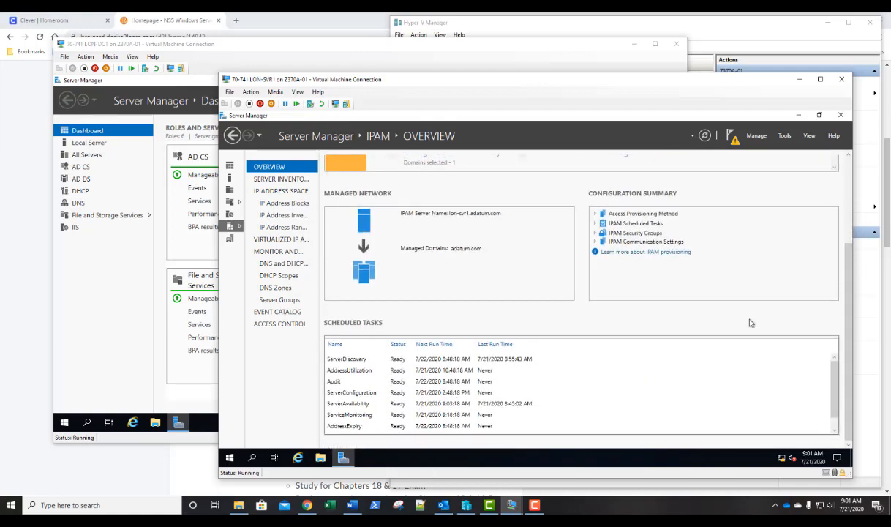
{"action": "left_click", "coordinate": [282, 180]}
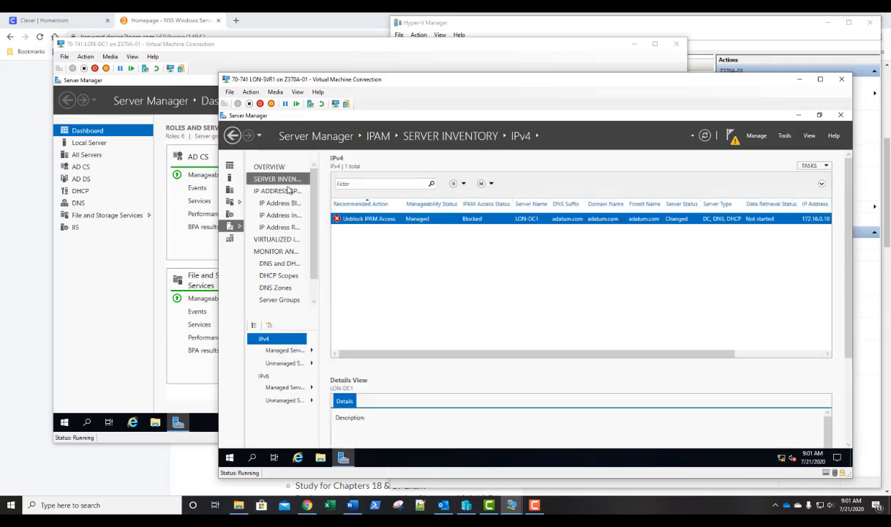
Refresh LON-DC1's server access status and retrieve all server data for the IPv4 inventory.
{"action": "right_click", "coordinate": [442, 223]}
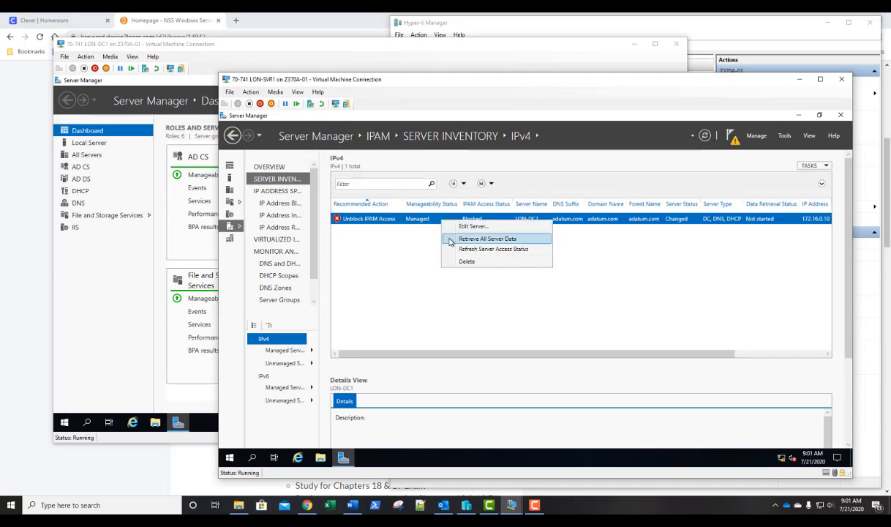
{"action": "left_click", "coordinate": [451, 253]}
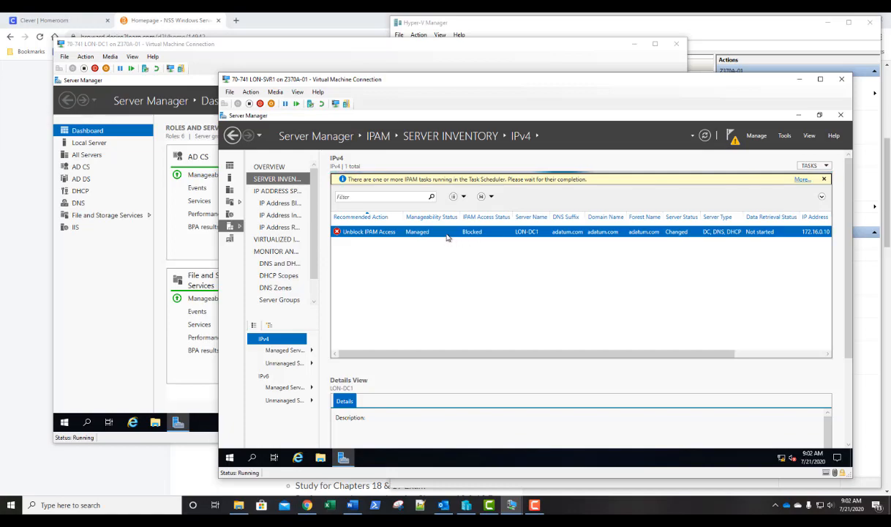
{"action": "left_click", "coordinate": [816, 166]}
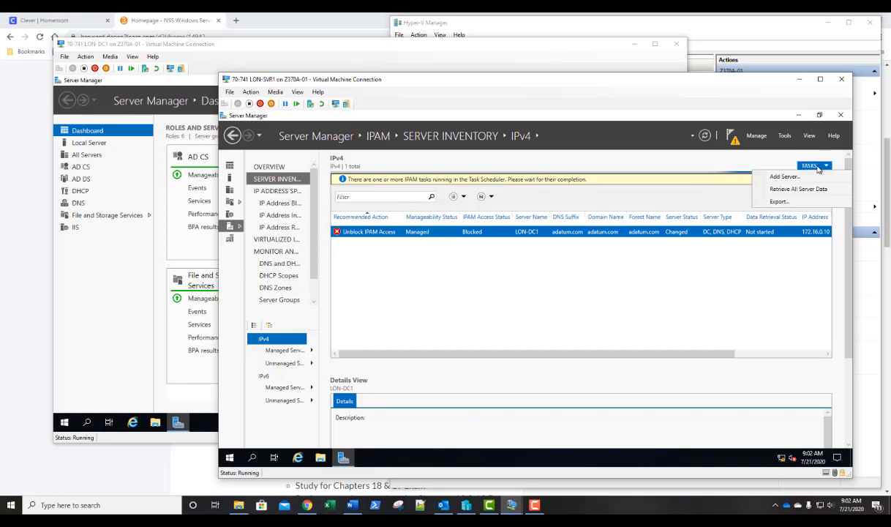
{"action": "left_click", "coordinate": [781, 190]}
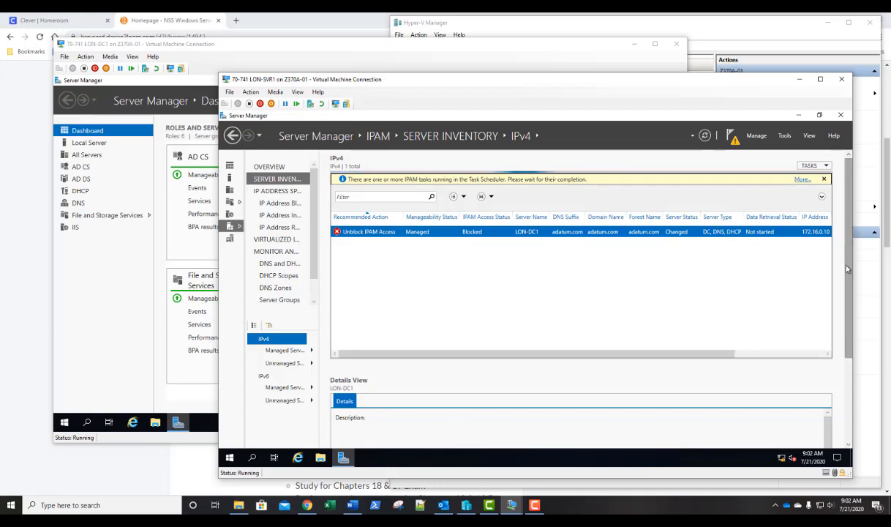
Review LON-DC1's details view, then reopen its server settings and confirm them.
{"action": "left_click_drag", "start_coordinate": [848, 268], "coordinate": [844, 375]}
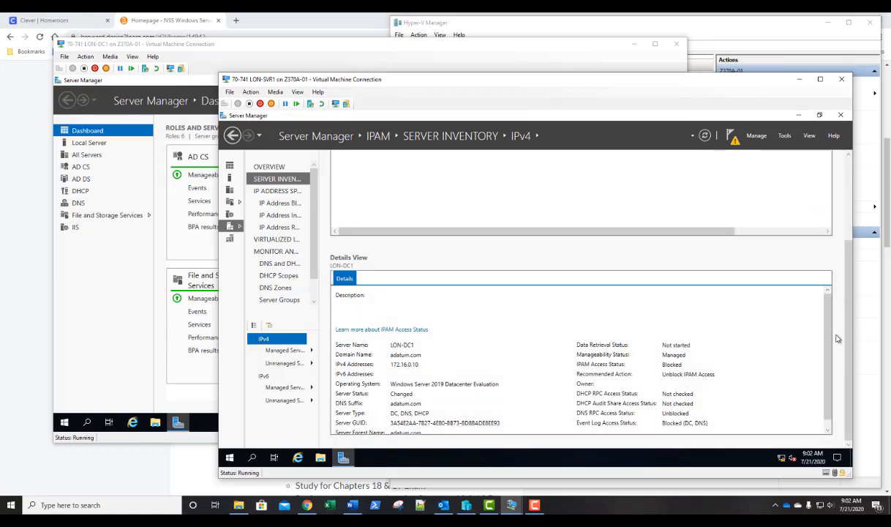
{"action": "scroll", "coordinate": [805, 319], "scroll_direction": "up", "scroll_amount": 3}
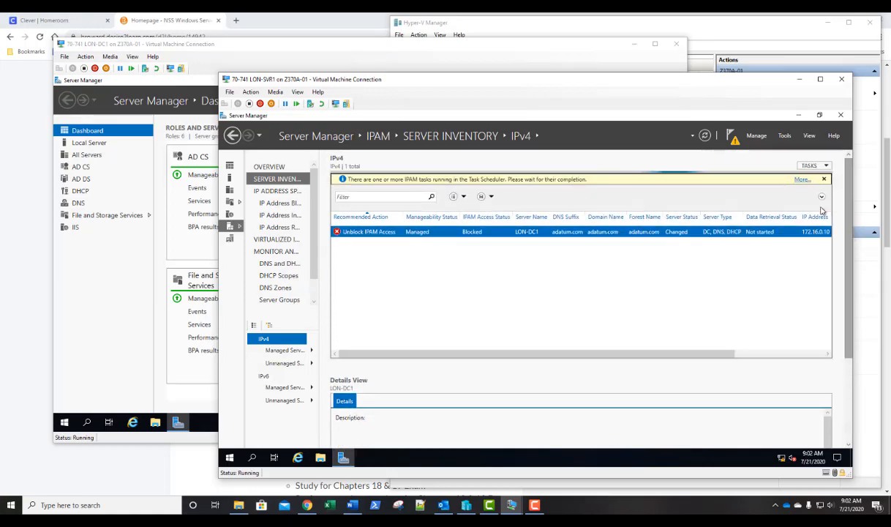
{"action": "right_click", "coordinate": [358, 234]}
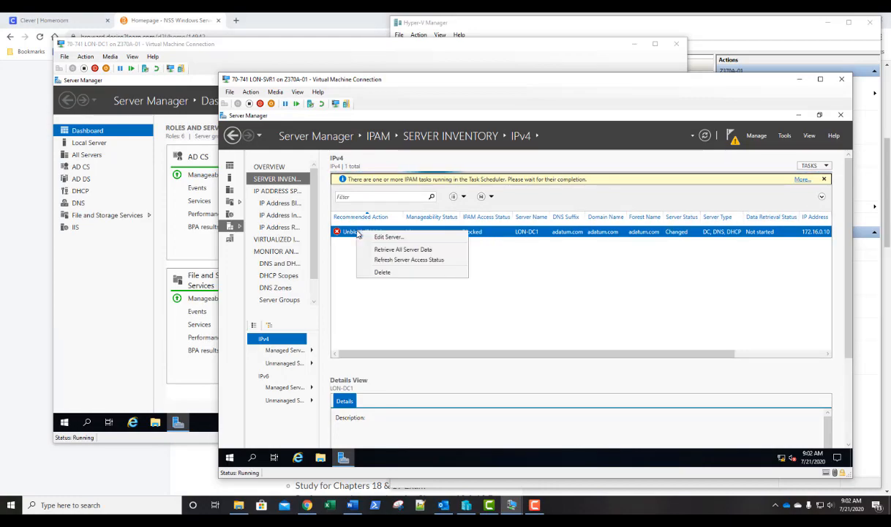
{"action": "left_click", "coordinate": [371, 237]}
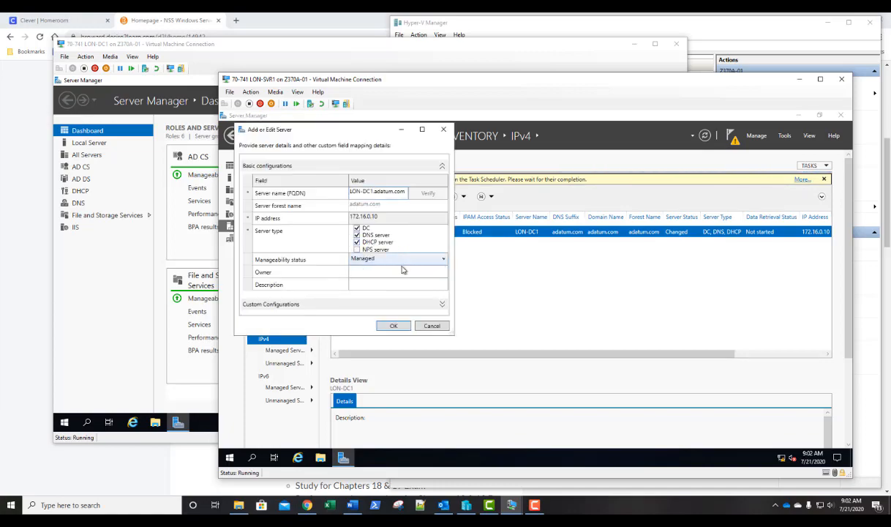
{"action": "left_click", "coordinate": [391, 326]}
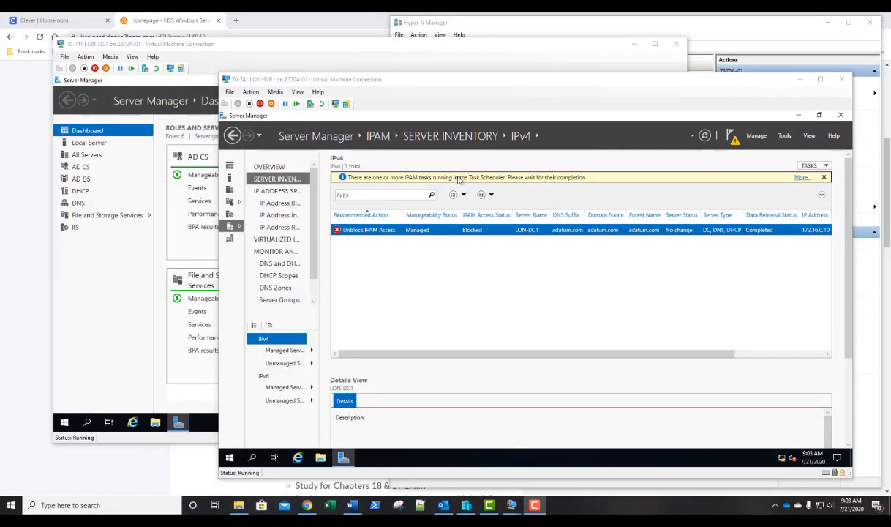
Retrieve all server data for LON-DC1, refresh its server access status, and retrieve its data again.
{"action": "right_click", "coordinate": [444, 232]}
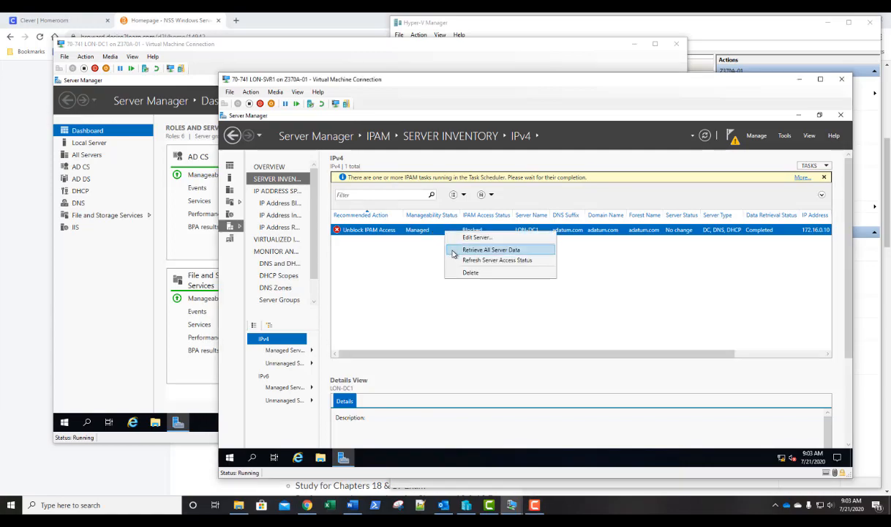
{"action": "left_click", "coordinate": [491, 250]}
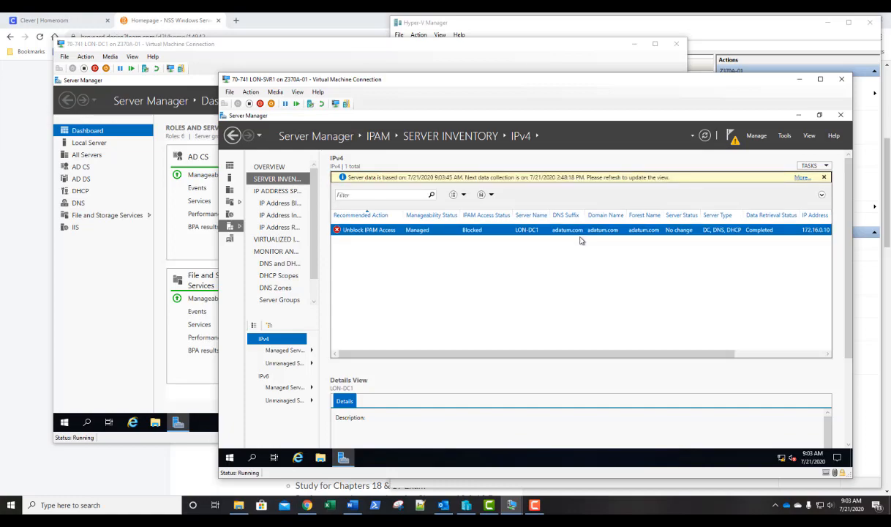
{"action": "right_click", "coordinate": [440, 232]}
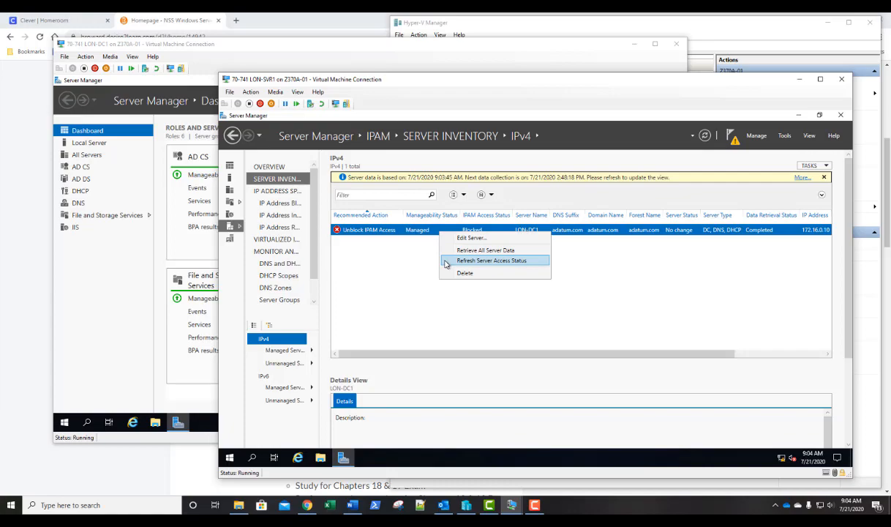
{"action": "left_click", "coordinate": [446, 261]}
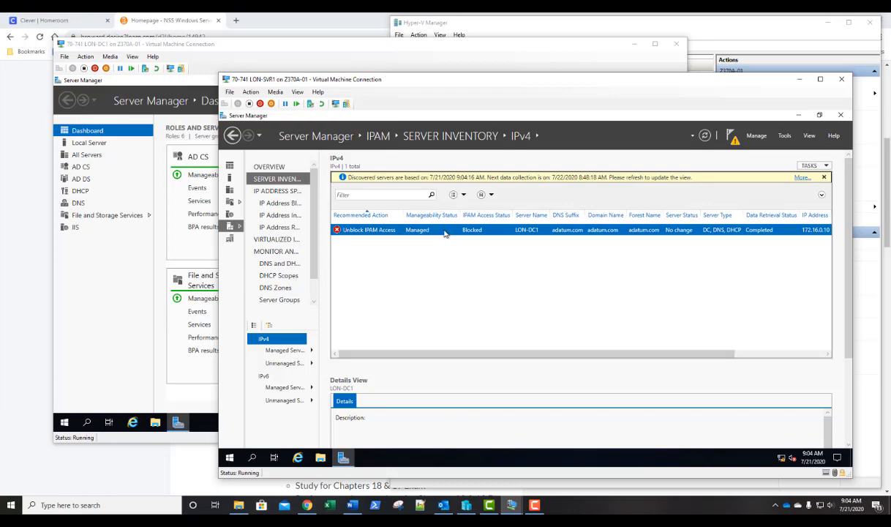
{"action": "right_click", "coordinate": [423, 228]}
{"action": "left_click", "coordinate": [453, 252]}
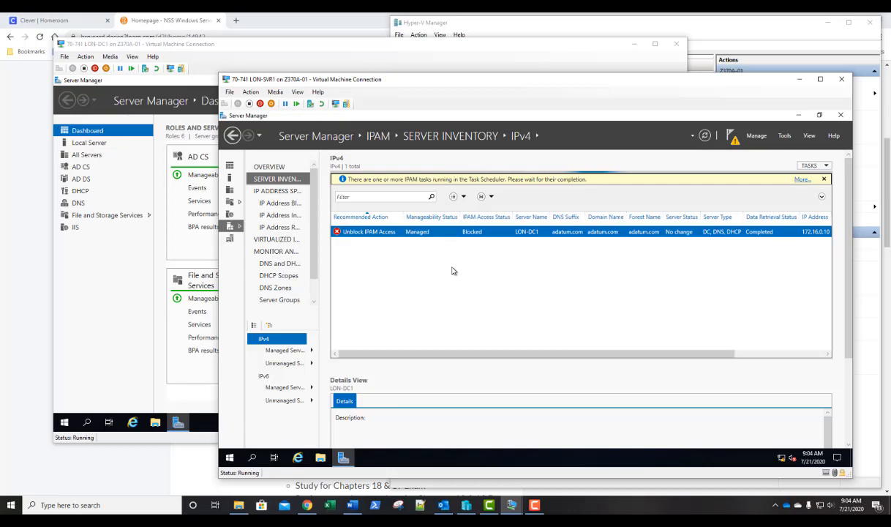
{"action": "right_click", "coordinate": [438, 238]}
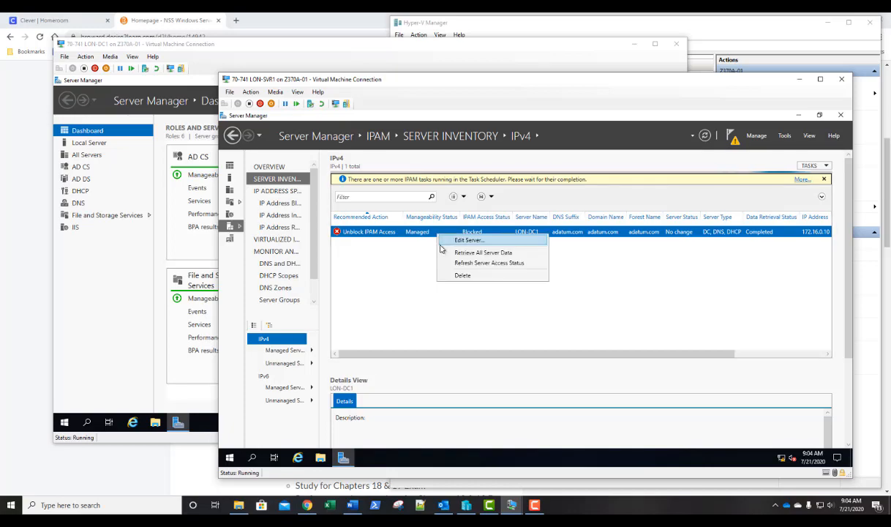
{"action": "left_click", "coordinate": [443, 241]}
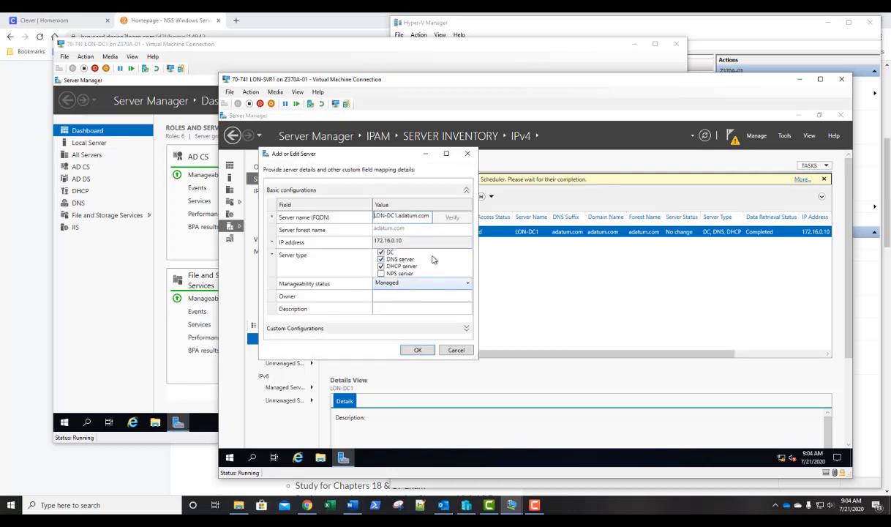
{"action": "left_click", "coordinate": [456, 350]}
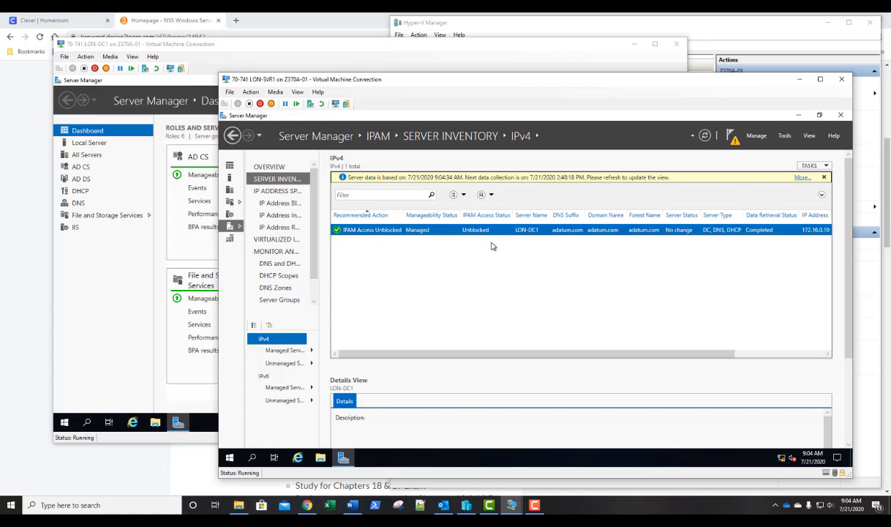
Retrieve data from managed servers on the IPAM overview and check the scheduled tasks.
{"action": "right_click", "coordinate": [424, 235]}
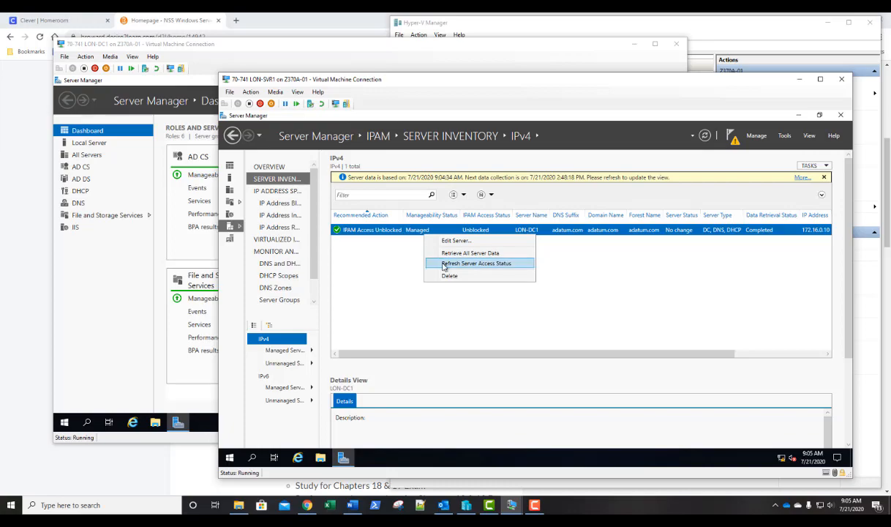
{"action": "left_click", "coordinate": [401, 251]}
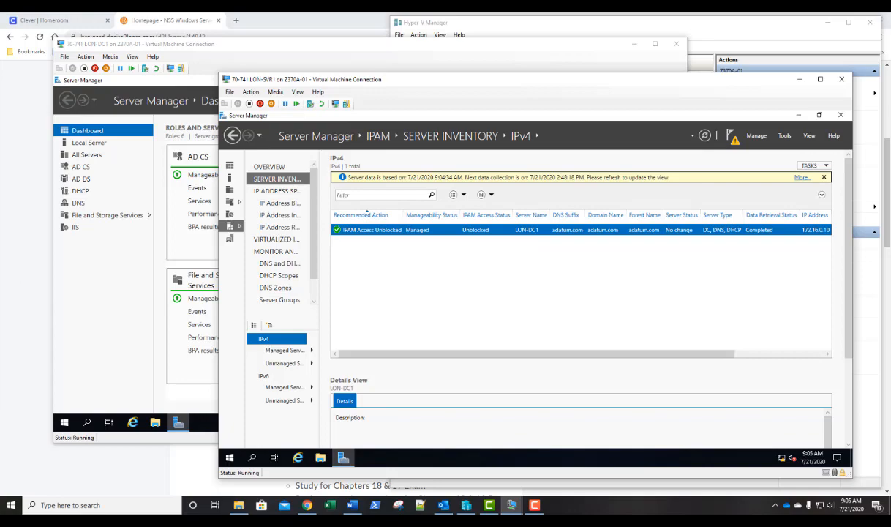
{"action": "left_click", "coordinate": [268, 167]}
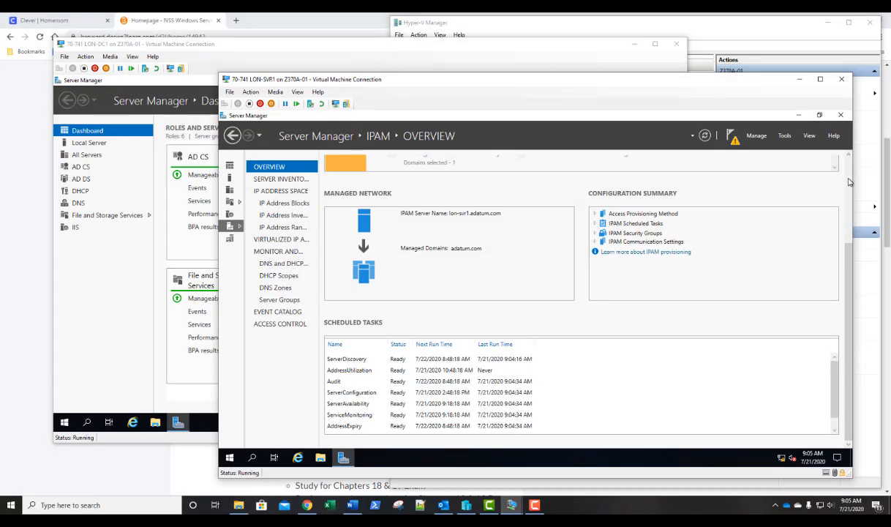
{"action": "scroll", "coordinate": [808, 174], "scroll_direction": "up", "scroll_amount": 3}
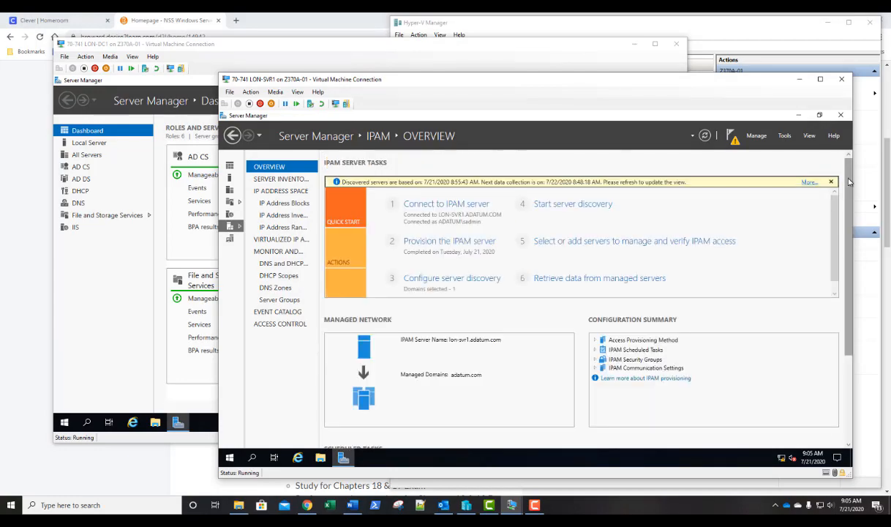
{"action": "left_click", "coordinate": [549, 279]}
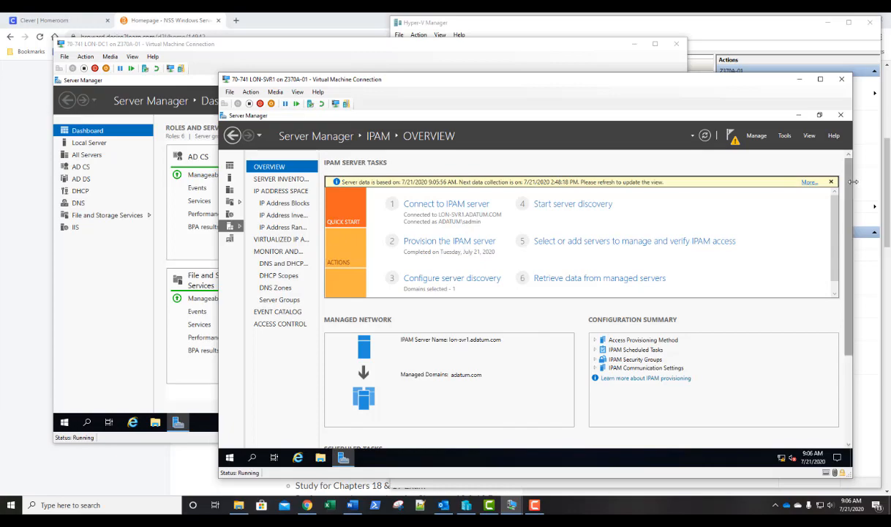
{"action": "scroll", "coordinate": [852, 182], "scroll_direction": "down", "scroll_amount": 3}
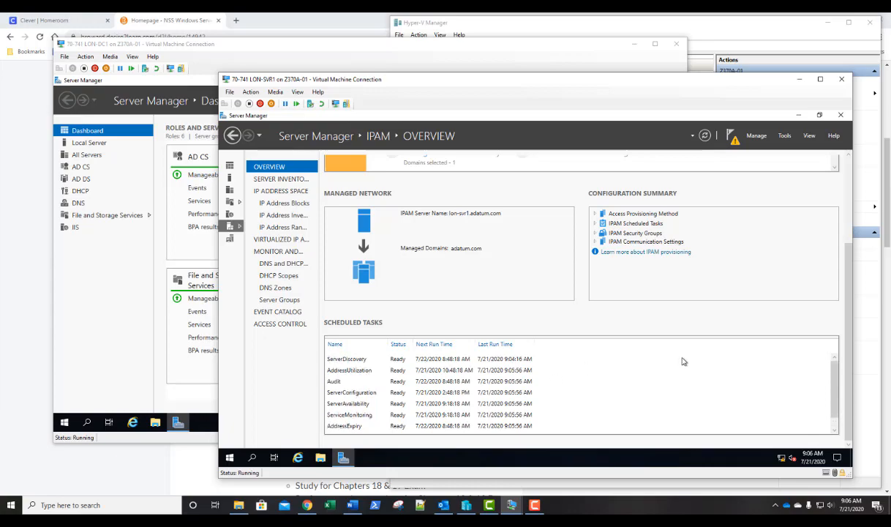
Open the IPAM overview's task details and notifications, review them, and close the window.
{"action": "scroll", "coordinate": [848, 199], "scroll_direction": "up", "scroll_amount": 3}
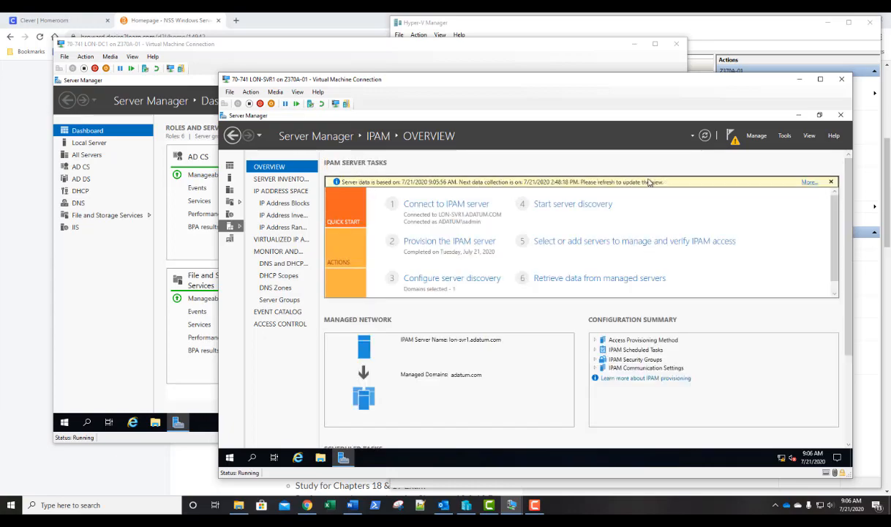
{"action": "left_click", "coordinate": [808, 183]}
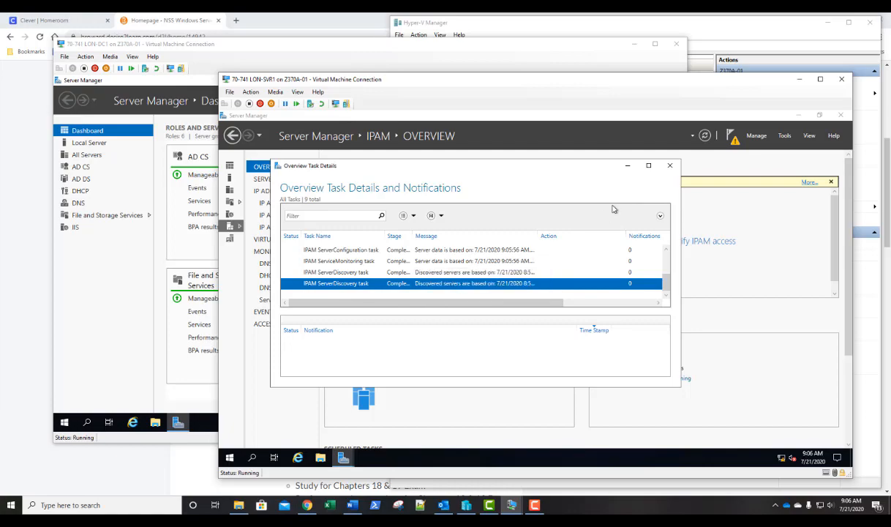
{"action": "left_click", "coordinate": [667, 166]}
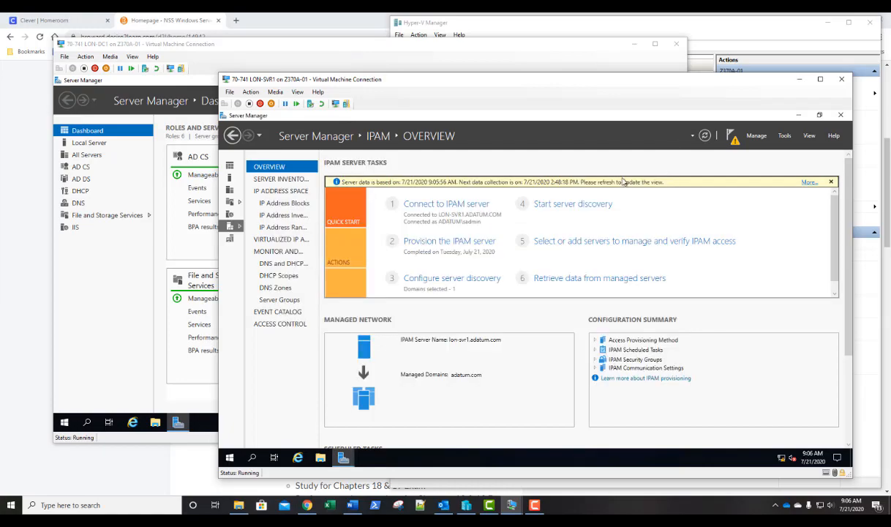
Add an IPv4 address block with network ID 192.168.10.0 and prefix length 24.
{"action": "left_click", "coordinate": [275, 205]}
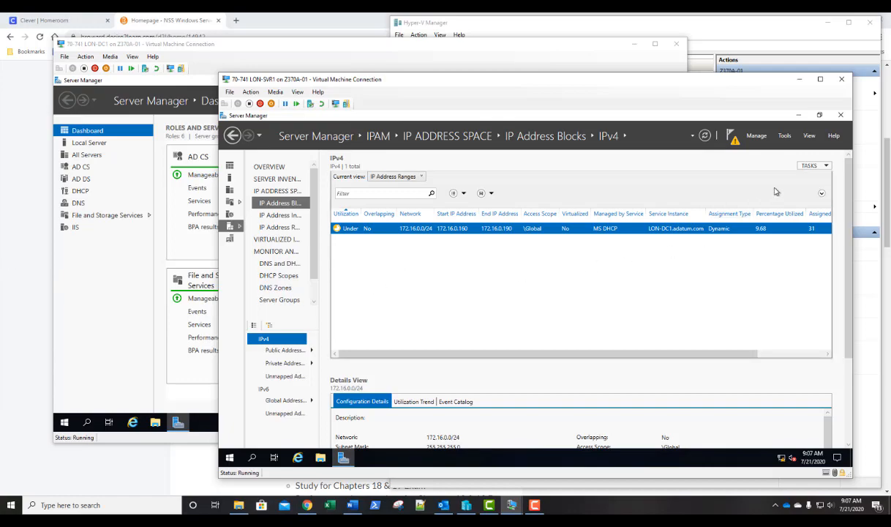
{"action": "left_click", "coordinate": [813, 167]}
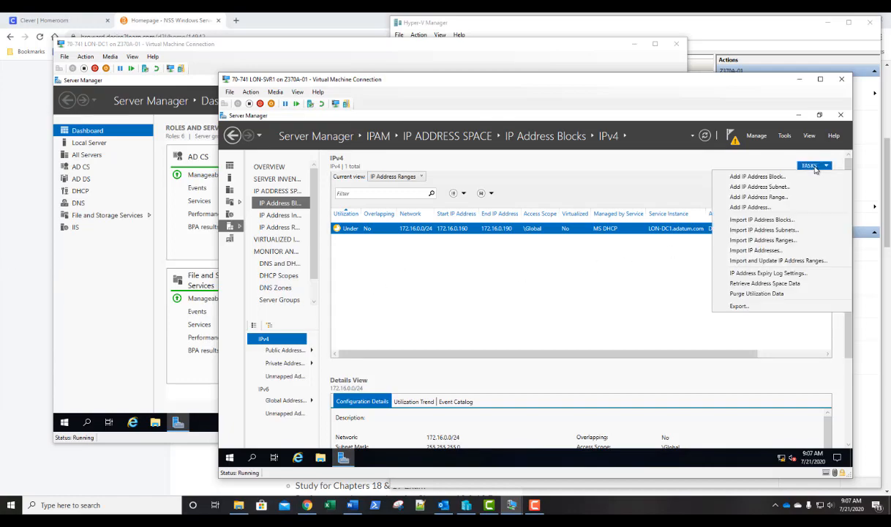
{"action": "left_click", "coordinate": [754, 178]}
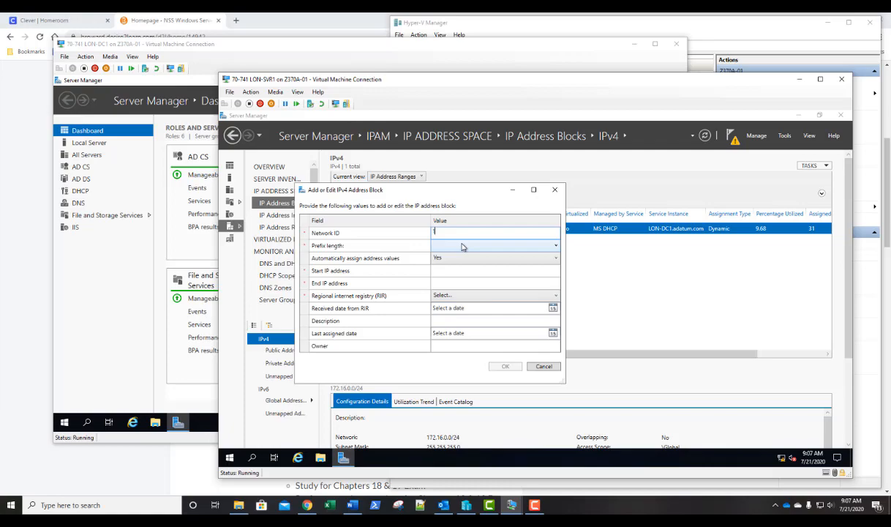
{"action": "type", "text": "192.168.10.0"}
{"action": "left_click", "coordinate": [462, 246]}
{"action": "type", "text": "23"}
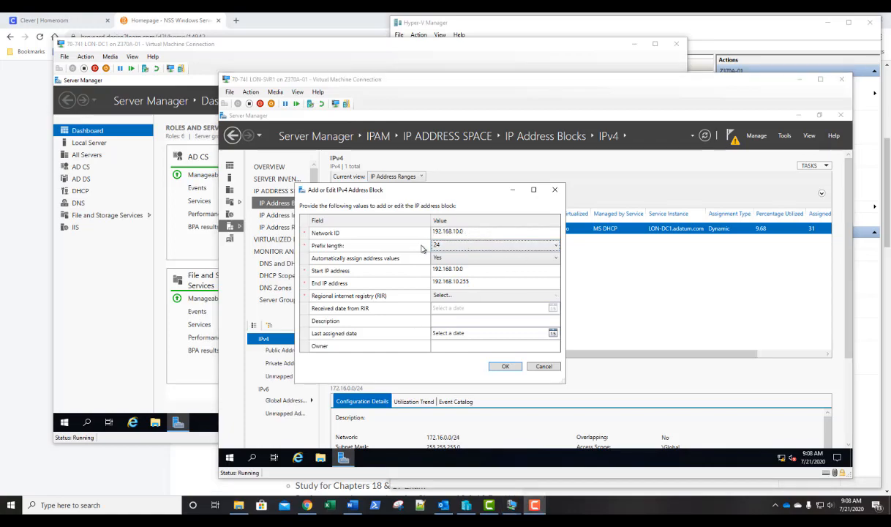
{"action": "left_click", "coordinate": [505, 365]}
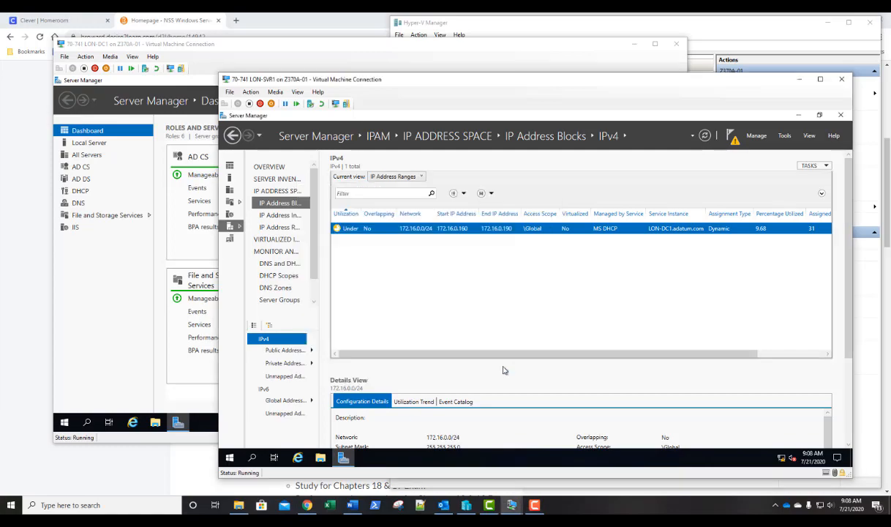
Retrieve address space data from the IPv4 IP address inventory.
{"action": "left_click", "coordinate": [274, 193]}
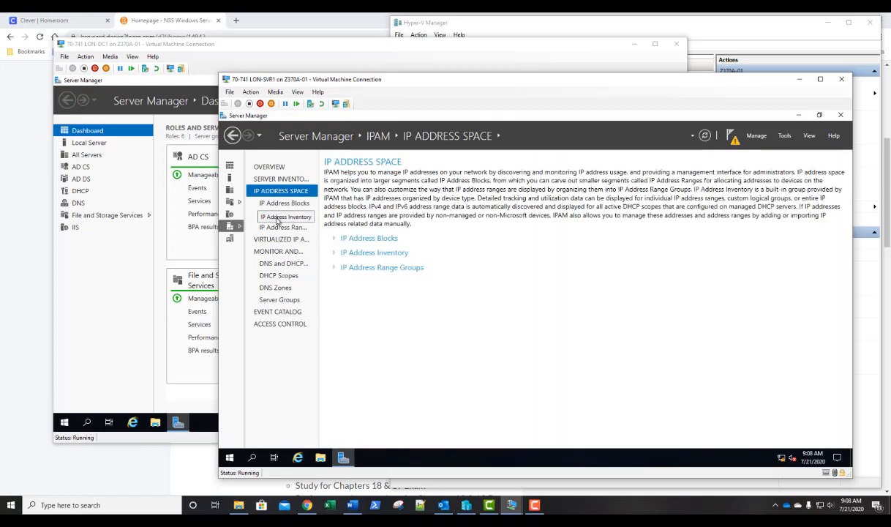
{"action": "left_click", "coordinate": [279, 217]}
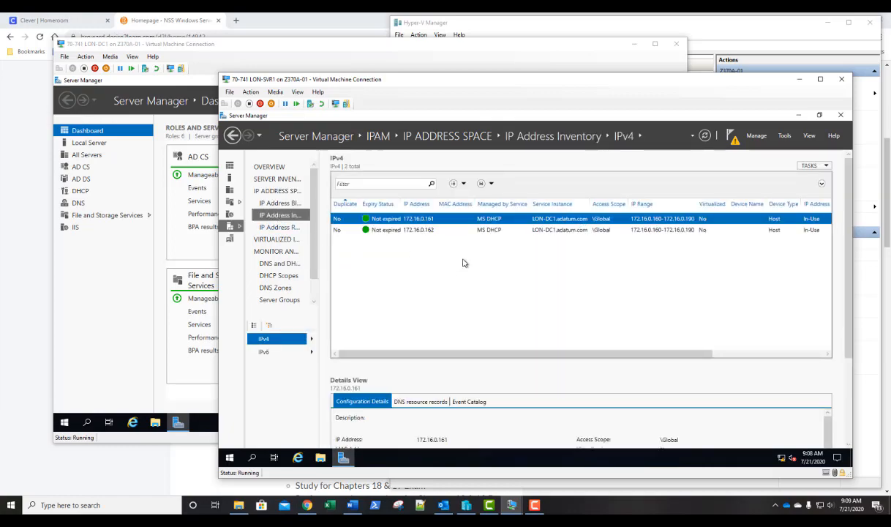
{"action": "left_click", "coordinate": [815, 166]}
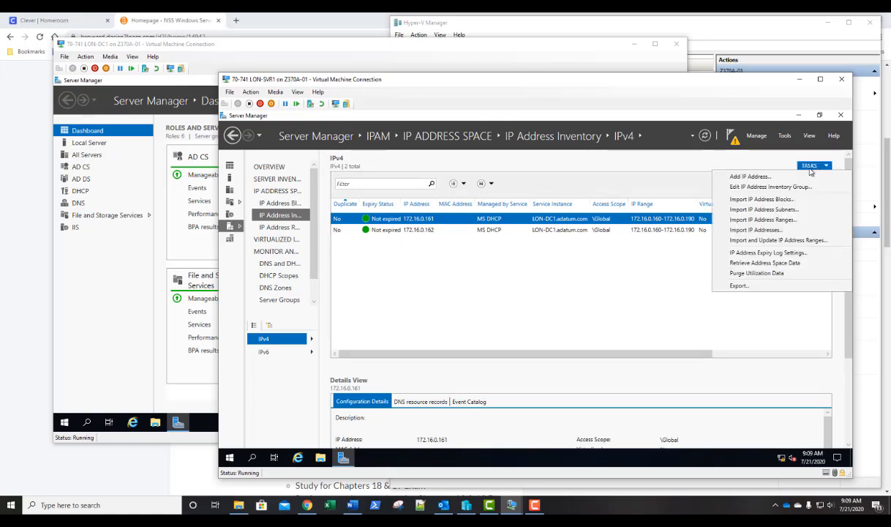
{"action": "left_click", "coordinate": [760, 261]}
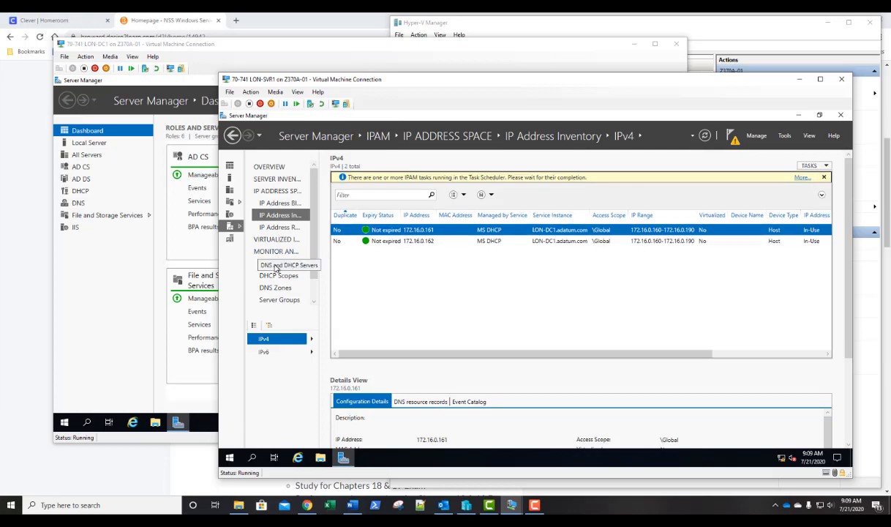
Browse the DNS and DHCP servers, DHCP scopes, and DNS zones monitoring views.
{"action": "left_click", "coordinate": [276, 265]}
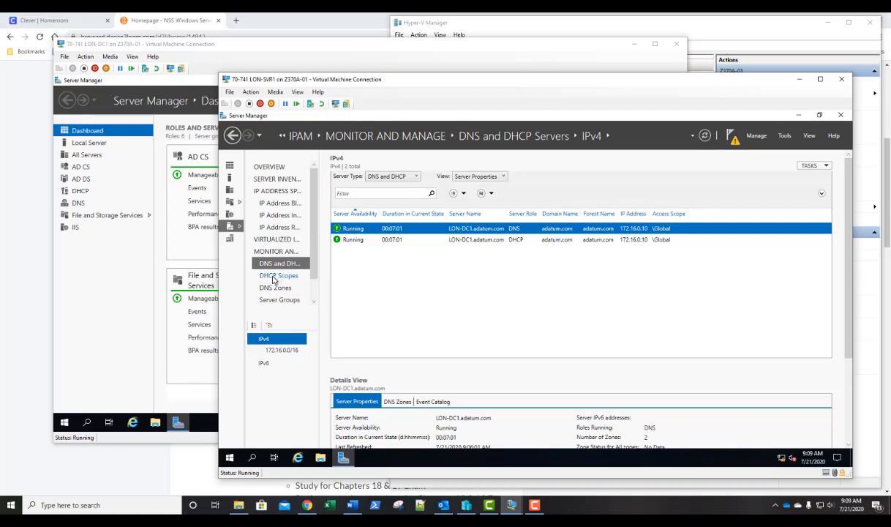
{"action": "left_click", "coordinate": [279, 277]}
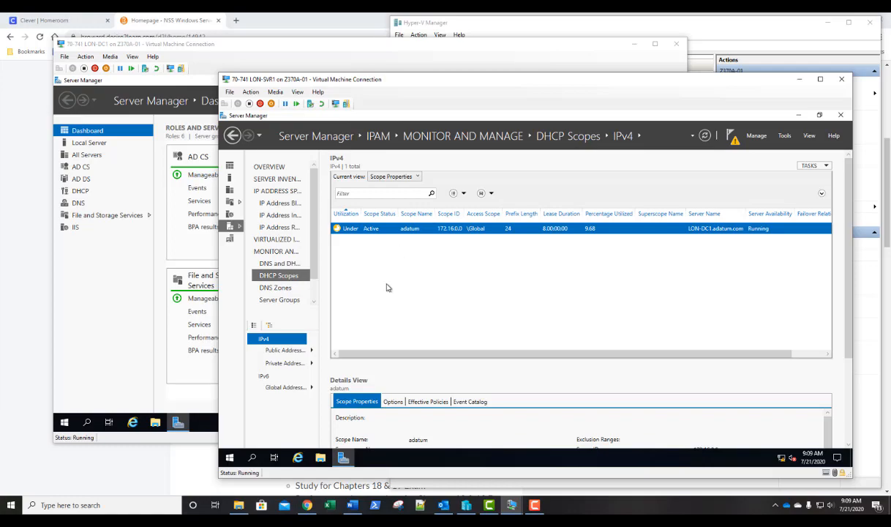
{"action": "left_click", "coordinate": [276, 287]}
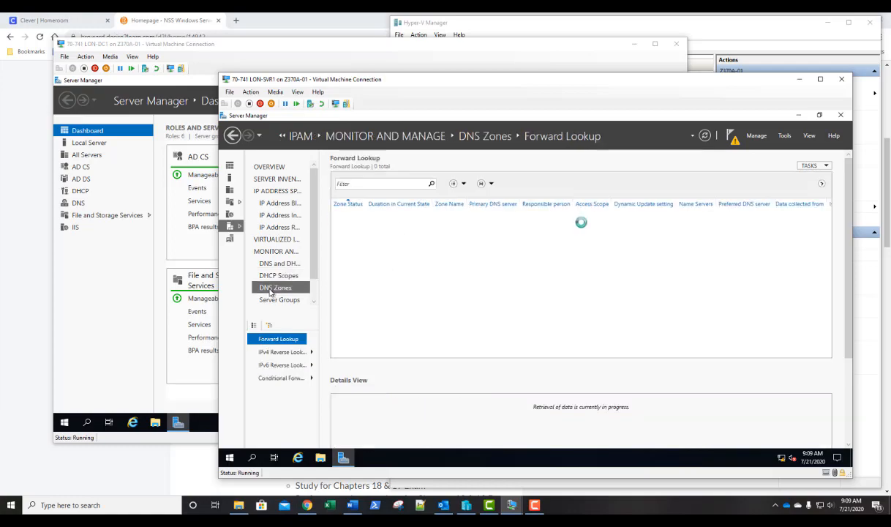